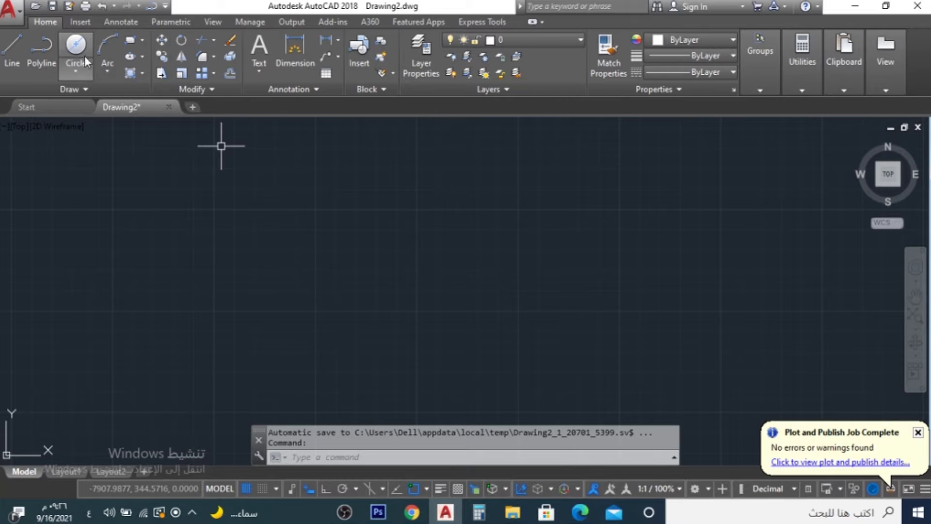
- Draw a Center, Radius circle with a radius of 100 in the middle of the empty drawing area
{"action": "left_click", "coordinate": [78, 72]}
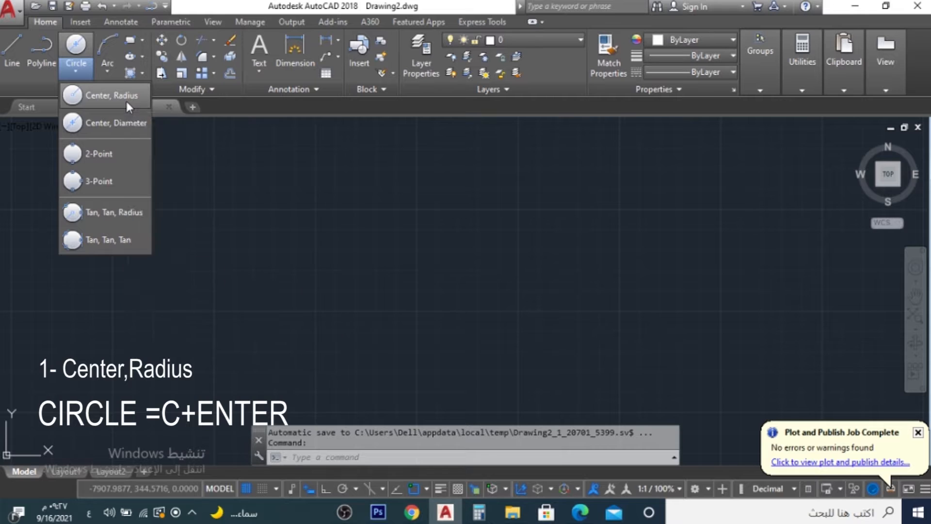
{"action": "left_click", "coordinate": [126, 100]}
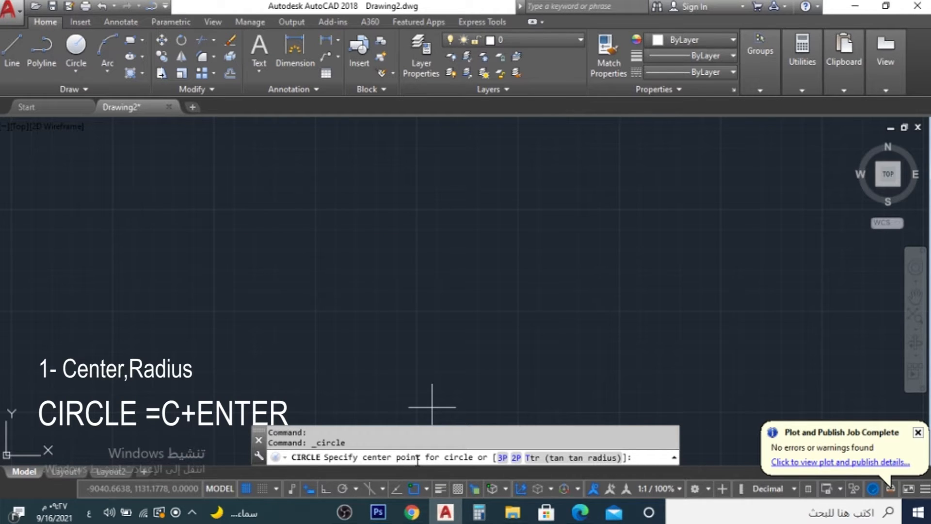
{"action": "left_click", "coordinate": [496, 241]}
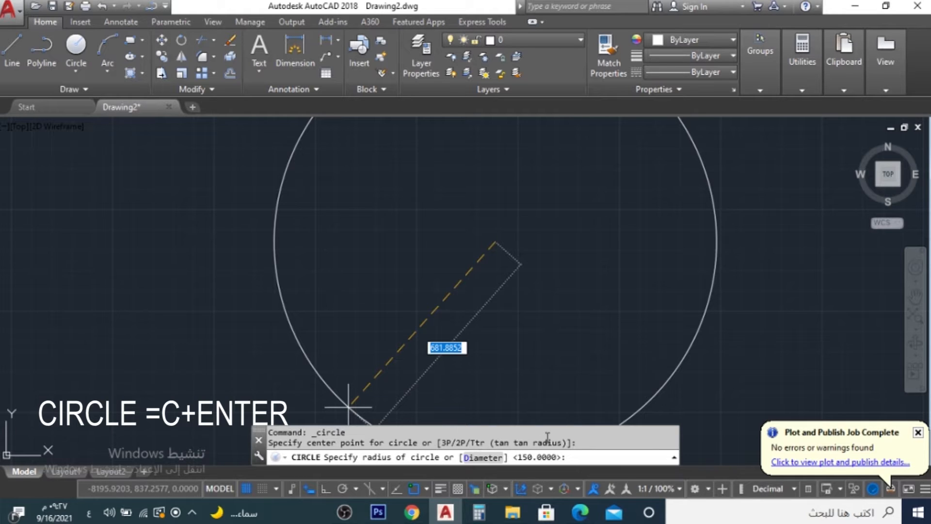
{"action": "type", "text": "100"}
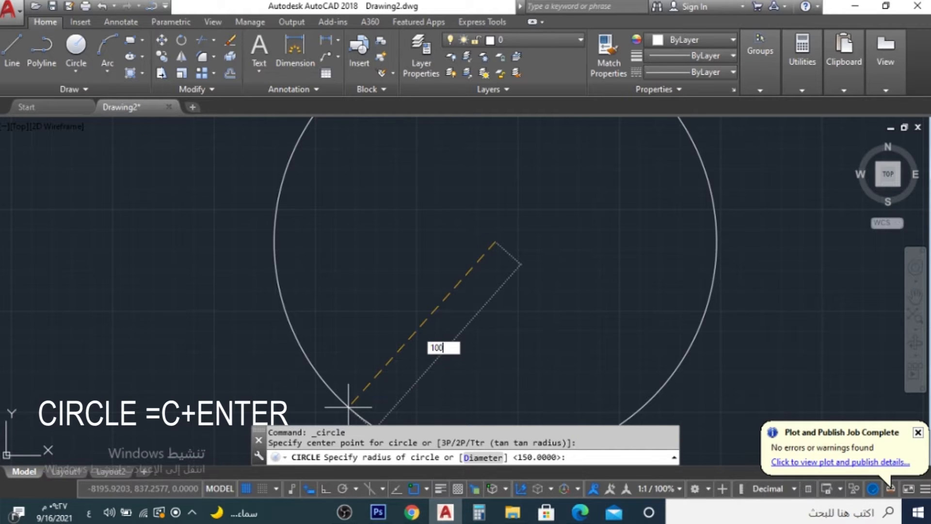
{"action": "key", "text": "Return"}
- Measure the distance from the circle's left quadrant to its center with the DIST command
{"action": "scroll", "coordinate": [519, 264], "scroll_direction": "up", "scroll_amount": 5}
{"action": "middle_click_drag", "start_coordinate": [600, 282], "coordinate": [494, 259]}
{"action": "type", "text": "ي"}
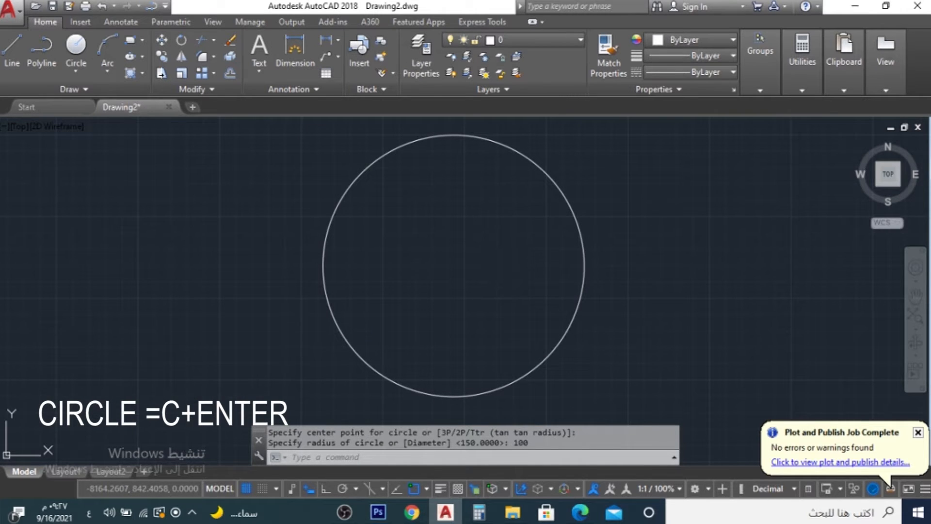
{"action": "key", "text": "Return"}
{"action": "key", "text": "alt+shift"}
{"action": "type", "text": "di"}
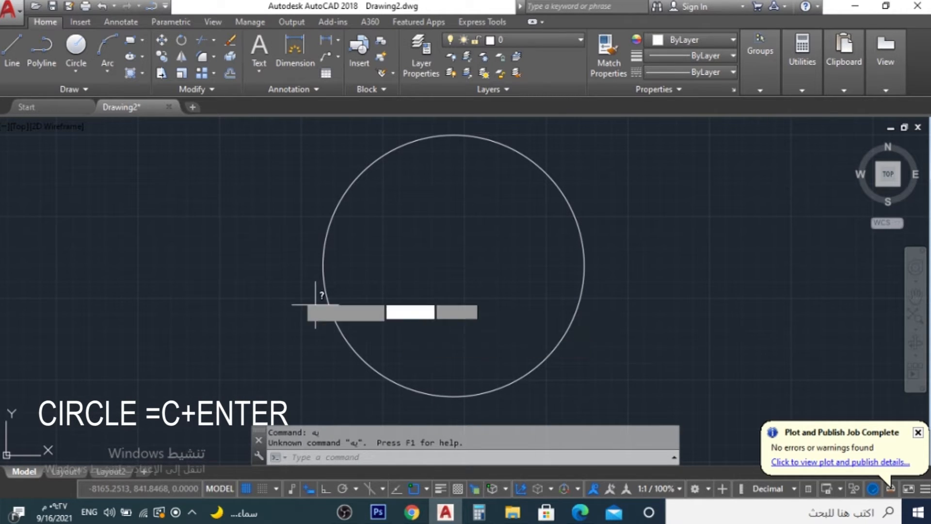
{"action": "key", "text": "Return"}
{"action": "left_click", "coordinate": [323, 265]}
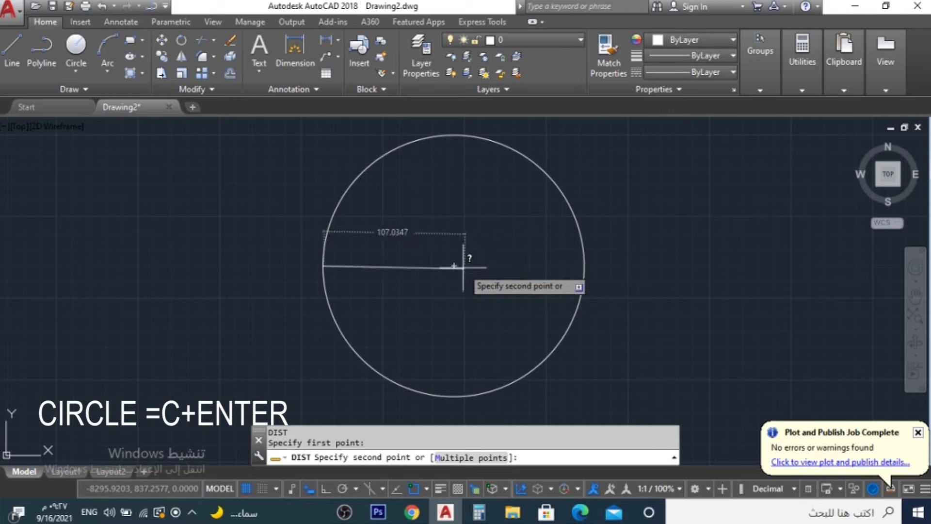
{"action": "left_click", "coordinate": [454, 266]}
- Erase the circle of radius 100 from the drawing
{"action": "scroll", "coordinate": [424, 302], "scroll_direction": "down", "scroll_amount": 3}
{"action": "left_click", "coordinate": [424, 304]}
{"action": "left_click", "coordinate": [335, 325]}
{"action": "type", "text": "e"}
{"action": "key", "text": "Return"}
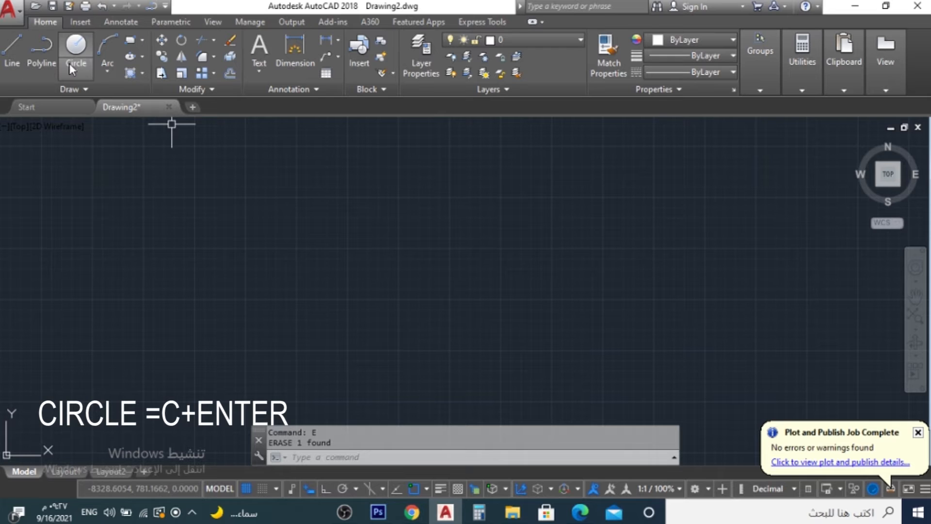
- Draw a Center, Radius circle freehand with a radius of about 140
{"action": "left_click", "coordinate": [73, 49]}
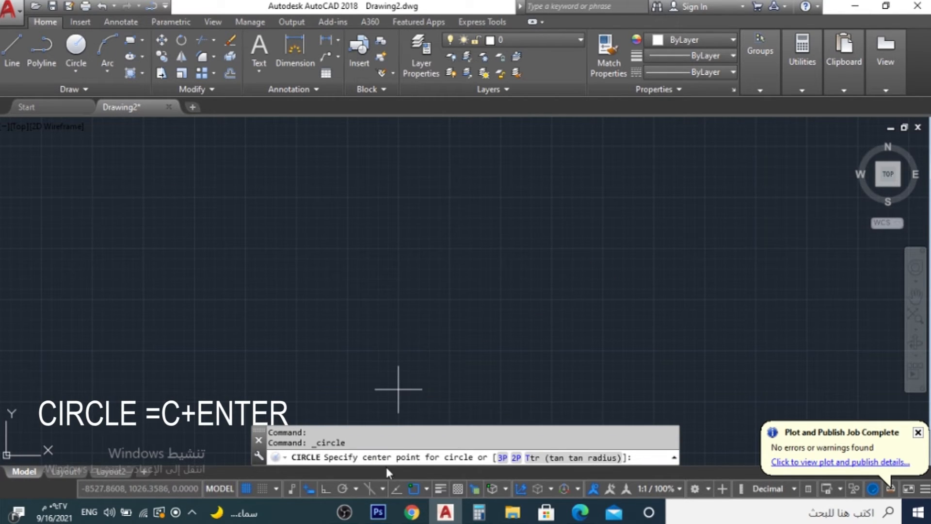
{"action": "left_click", "coordinate": [522, 246]}
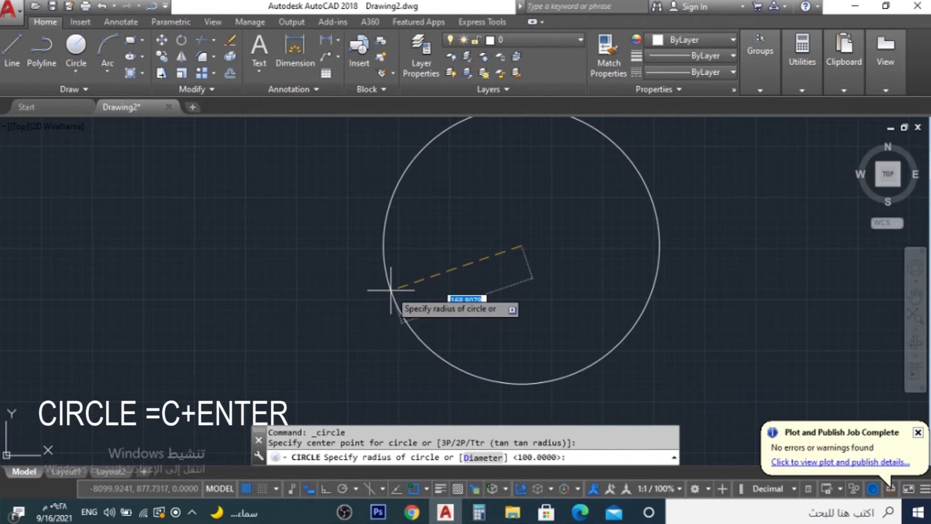
{"action": "left_click", "coordinate": [416, 287]}
- Erase the freehand circle from the drawing
{"action": "scroll", "coordinate": [456, 308], "scroll_direction": "down", "scroll_amount": 3}
{"action": "left_click", "coordinate": [462, 311]}
{"action": "left_click", "coordinate": [432, 316]}
{"action": "type", "text": "e"}
{"action": "key", "text": "Return"}
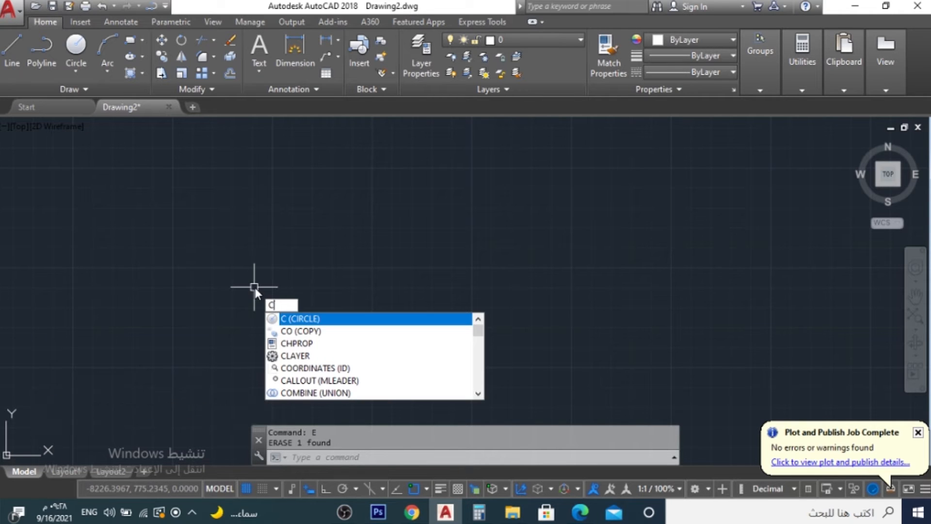
- Draw a circle with a radius of 50 from a center point near the middle of the drawing area
{"action": "type", "text": "c"}
{"action": "key", "text": "Return"}
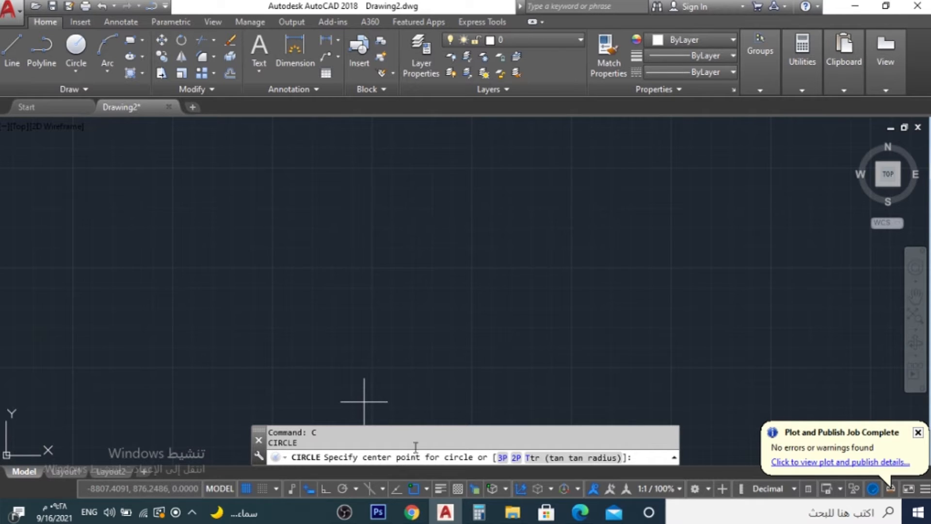
{"action": "left_click", "coordinate": [471, 250]}
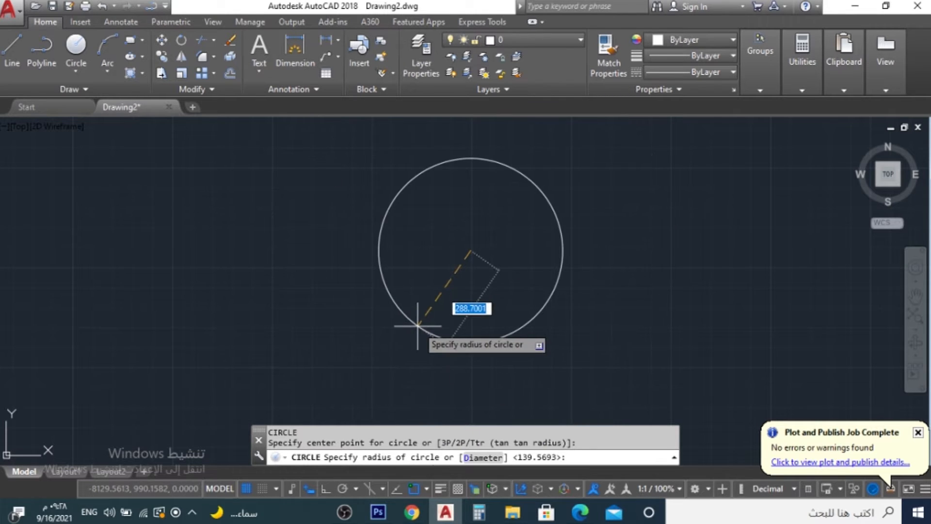
{"action": "type", "text": "50"}
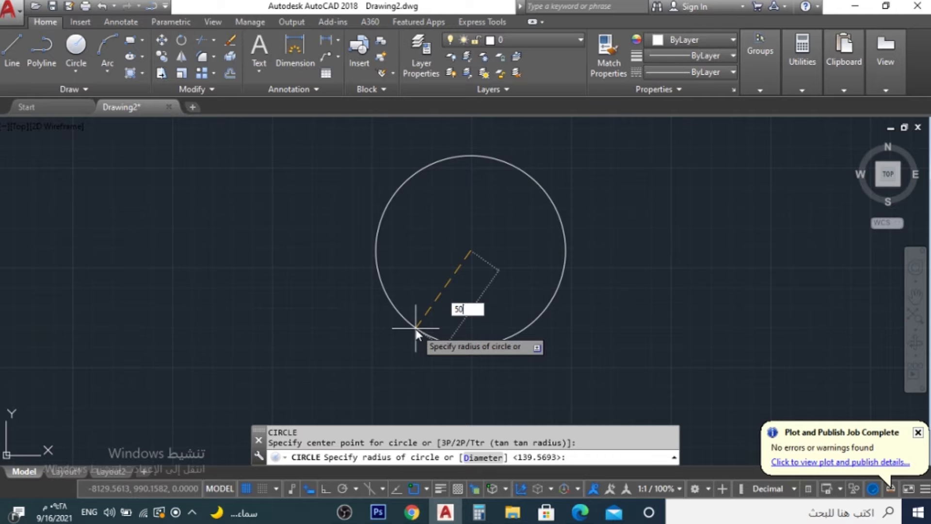
{"action": "key", "text": "Return"}
- Erase the circle of radius 50 from the drawing
{"action": "scroll", "coordinate": [478, 243], "scroll_direction": "up", "scroll_amount": 5}
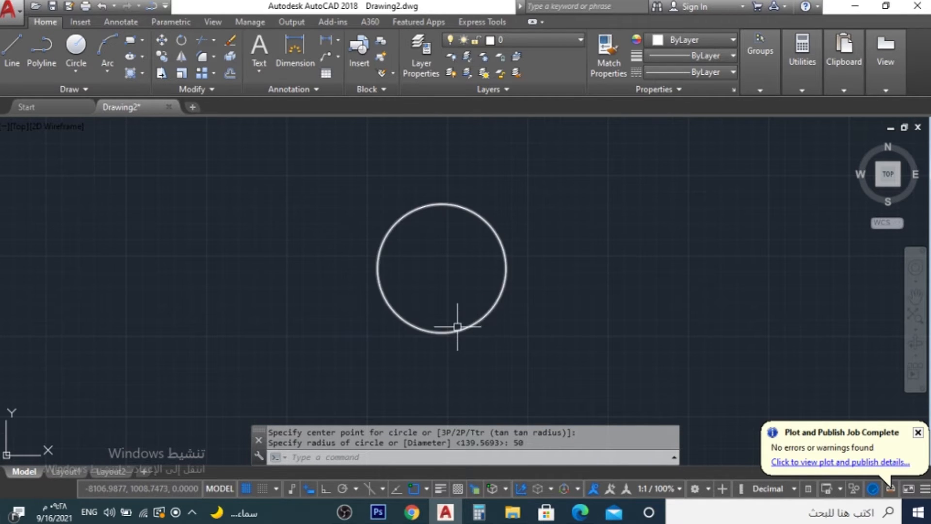
{"action": "left_click", "coordinate": [439, 347]}
{"action": "left_click", "coordinate": [381, 298]}
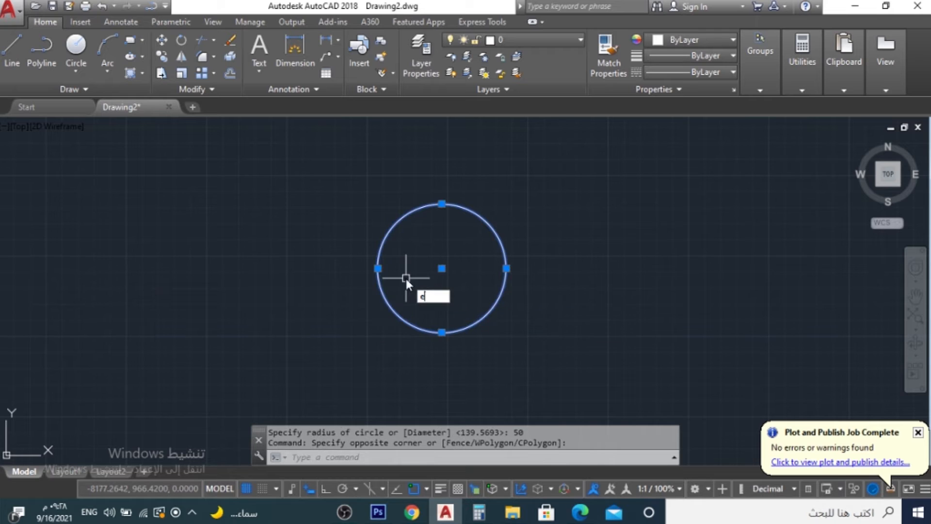
{"action": "key", "text": "Return"}
- Draw a Center, Diameter circle with a diameter of 200 in the empty drawing area
{"action": "left_click", "coordinate": [87, 74]}
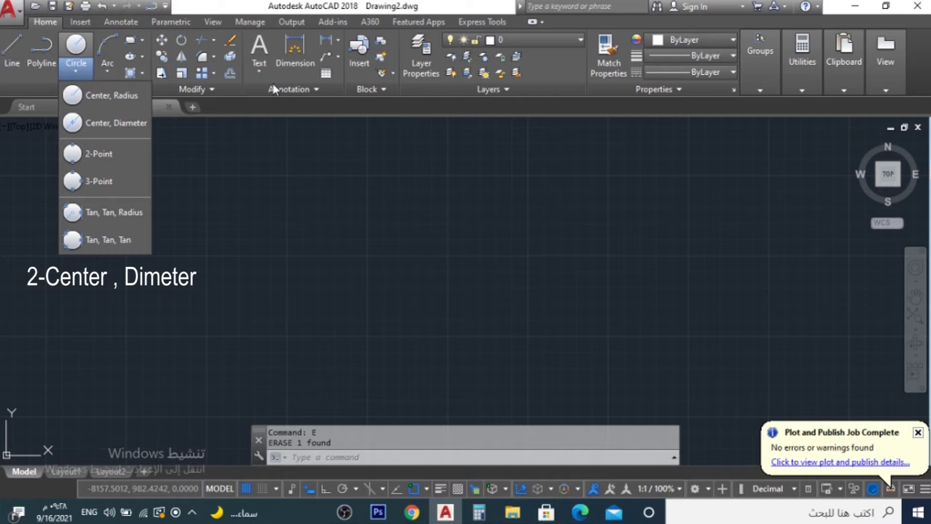
{"action": "left_click", "coordinate": [140, 120]}
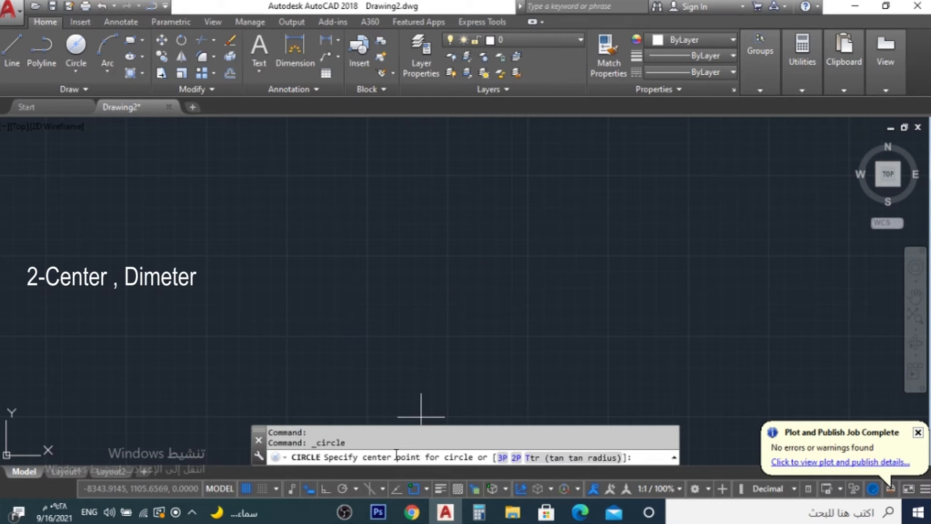
{"action": "left_click", "coordinate": [407, 270]}
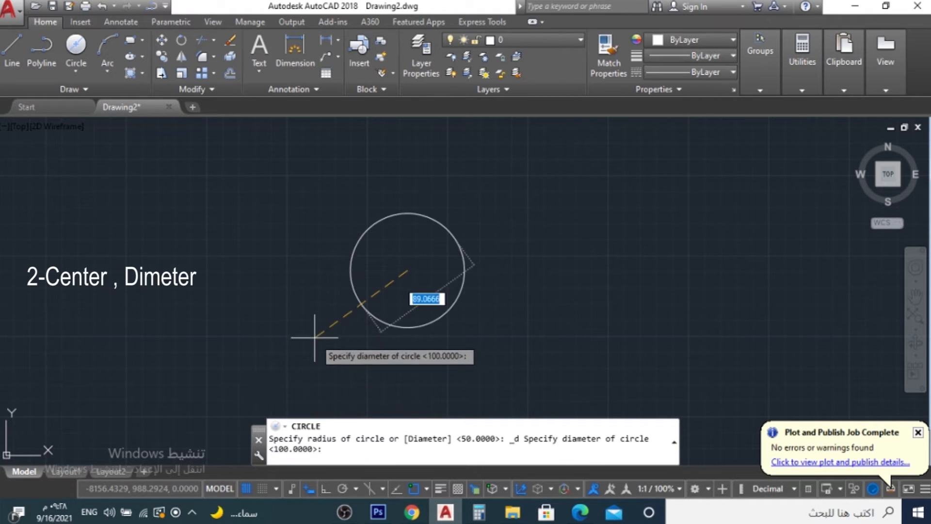
{"action": "type", "text": "200"}
{"action": "key", "text": "Return"}
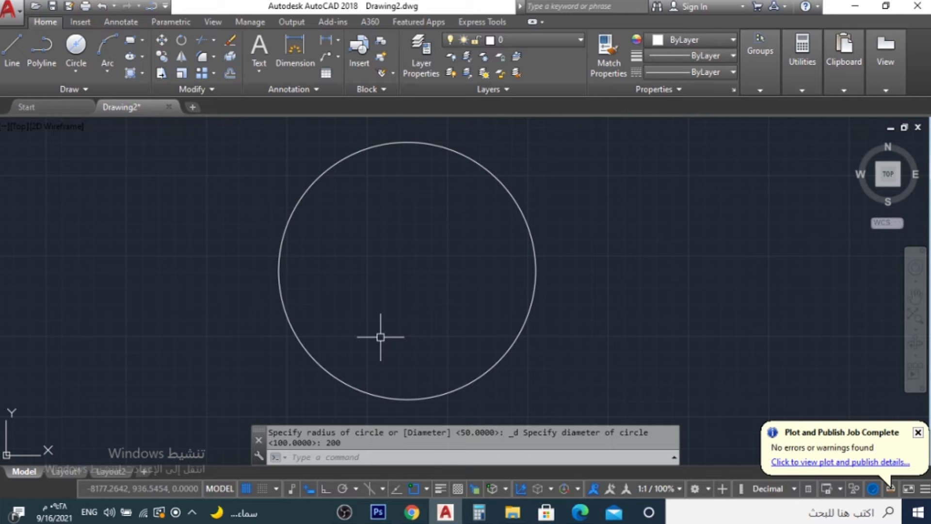
- Erase the circle of diameter 200 from the drawing
{"action": "left_click", "coordinate": [364, 238]}
{"action": "left_click", "coordinate": [232, 301]}
{"action": "type", "text": "E"}
{"action": "key", "text": "Return"}
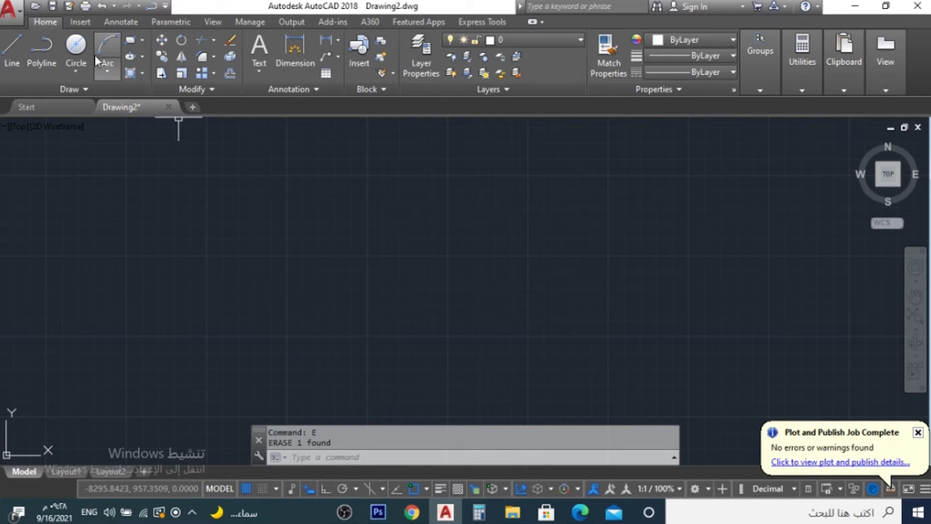
- Draw a 2-Point circle with a diameter of 100 from a first end point on its left side
{"action": "left_click", "coordinate": [76, 73]}
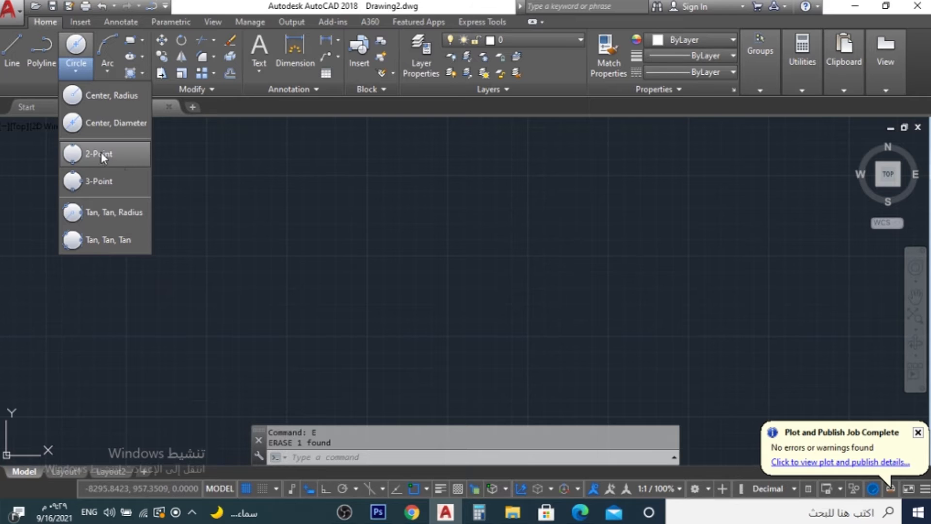
{"action": "left_click", "coordinate": [107, 158]}
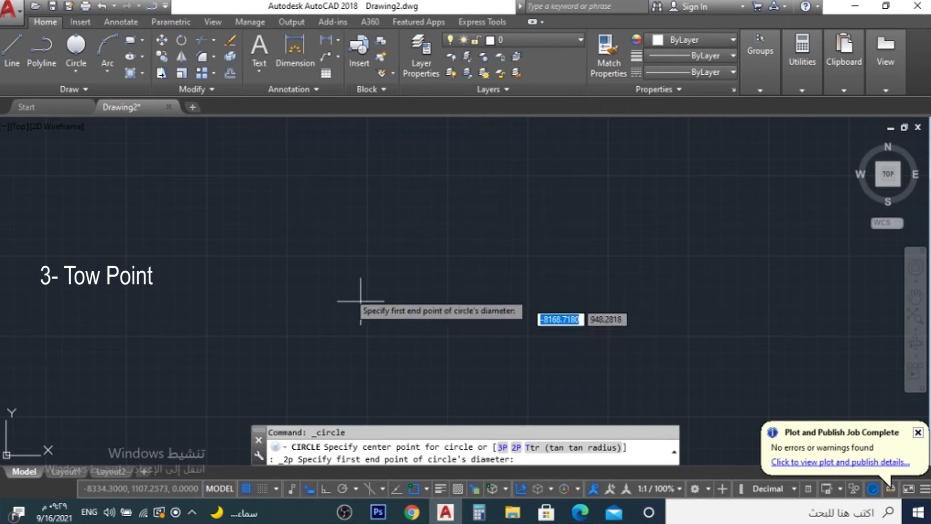
{"action": "left_click", "coordinate": [294, 253]}
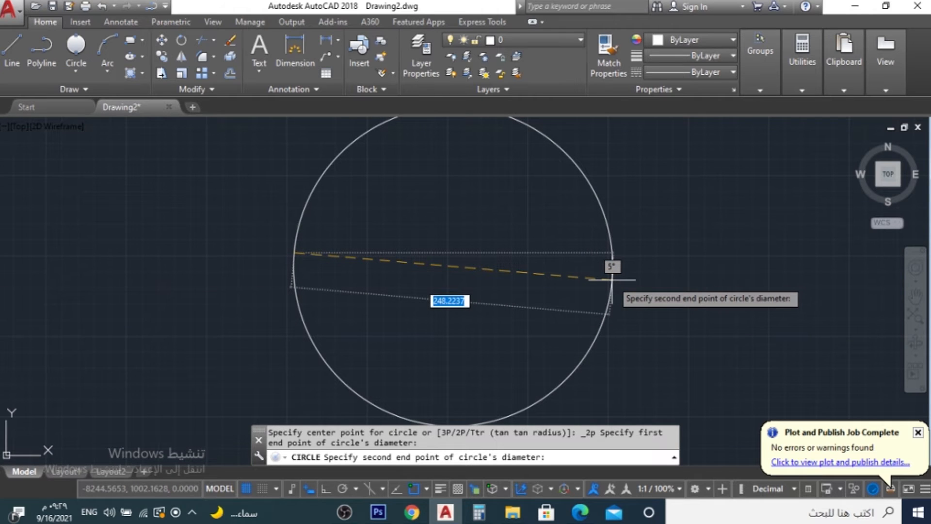
{"action": "type", "text": "100"}
{"action": "key", "text": "Return"}
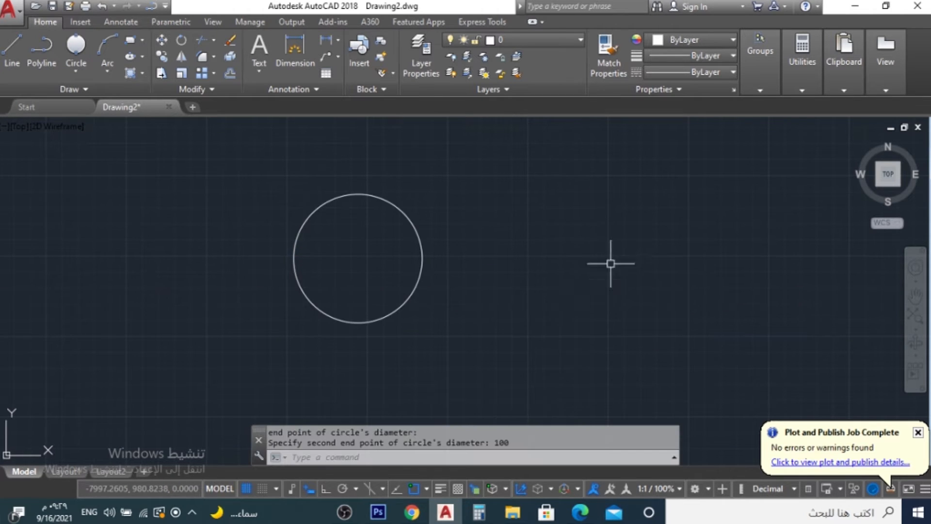
- Measure the 2-Point circle's horizontal and vertical diameters between its opposite quadrants with DIST
{"action": "type", "text": "di"}
{"action": "key", "text": "Return"}
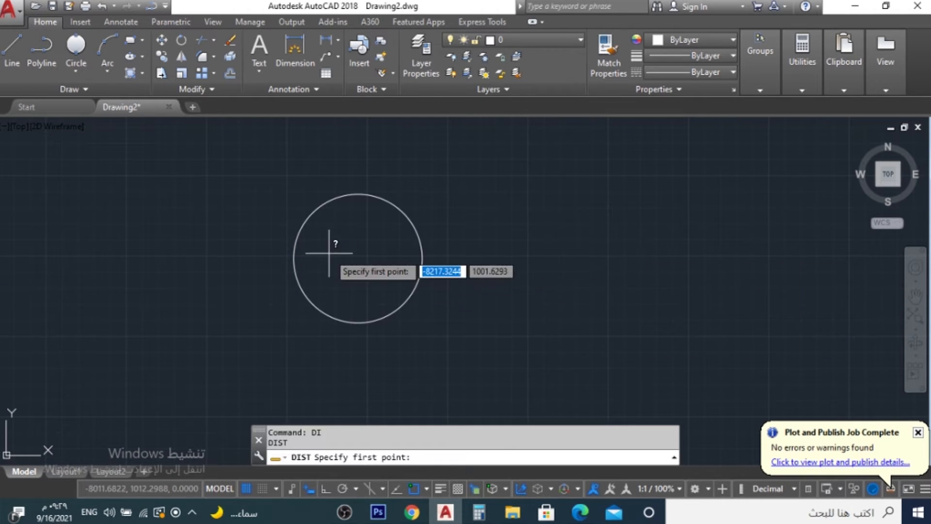
{"action": "left_click", "coordinate": [294, 259]}
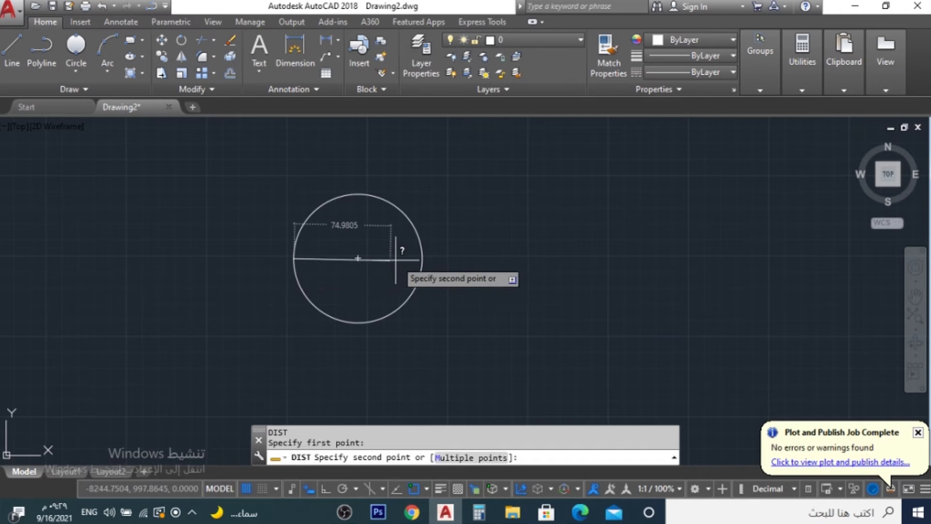
{"action": "left_click", "coordinate": [422, 259]}
{"action": "key", "text": "Return"}
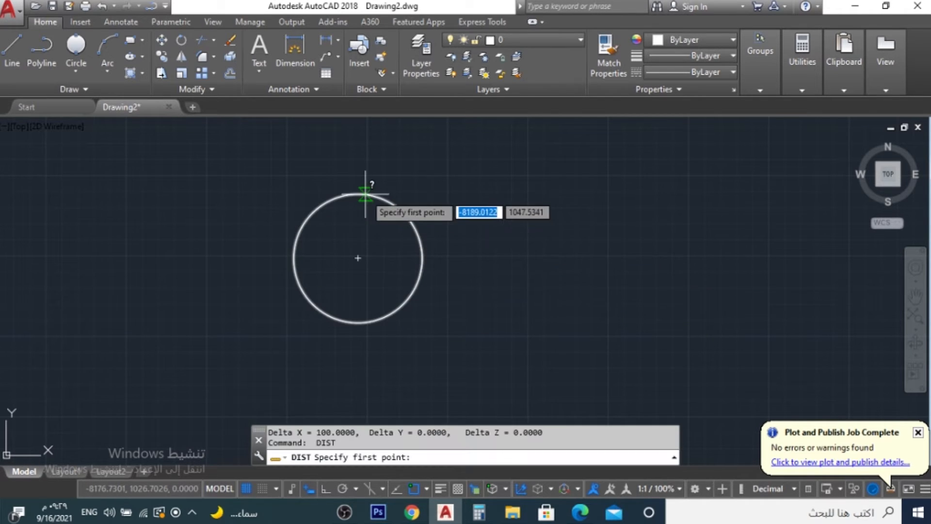
{"action": "left_click", "coordinate": [358, 194]}
{"action": "left_click", "coordinate": [358, 322]}
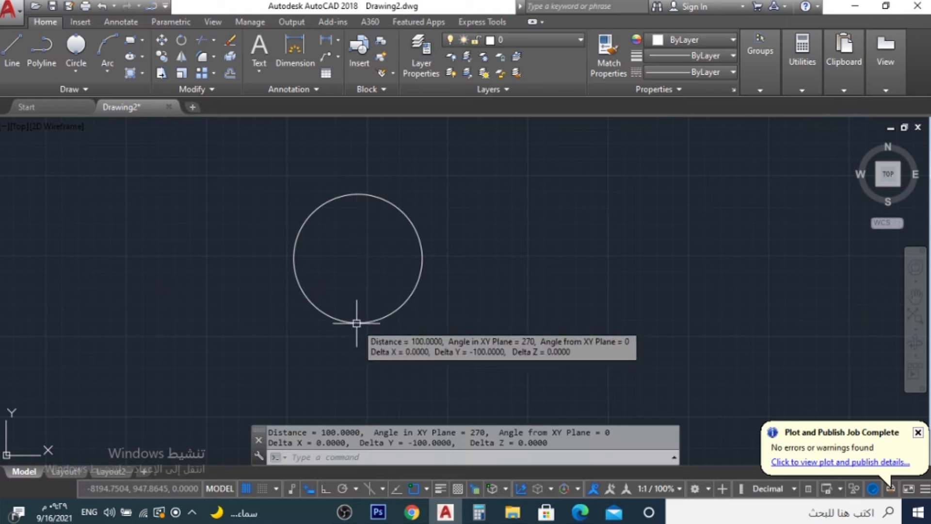
- Erase the 2-Point circle from the drawing
{"action": "left_click", "coordinate": [486, 333]}
{"action": "left_click", "coordinate": [249, 227]}
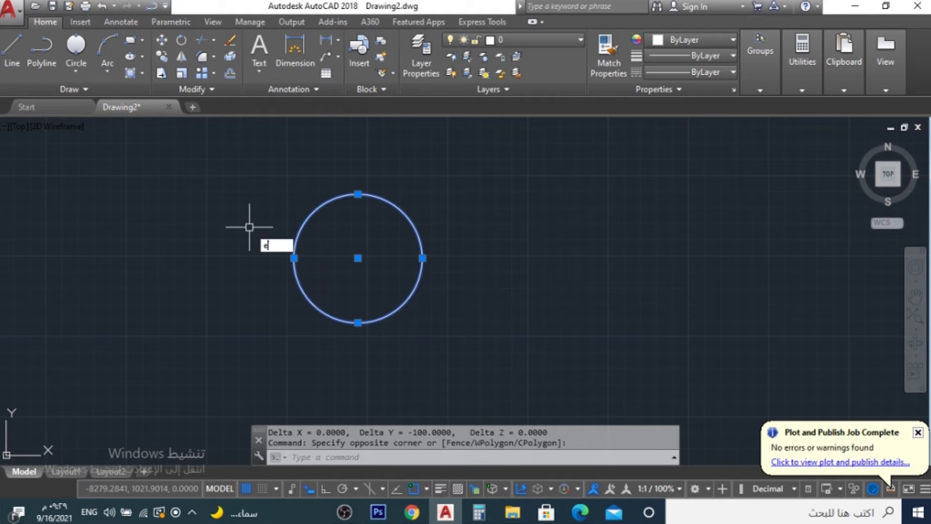
{"action": "type", "text": "e"}
{"action": "key", "text": "Return"}
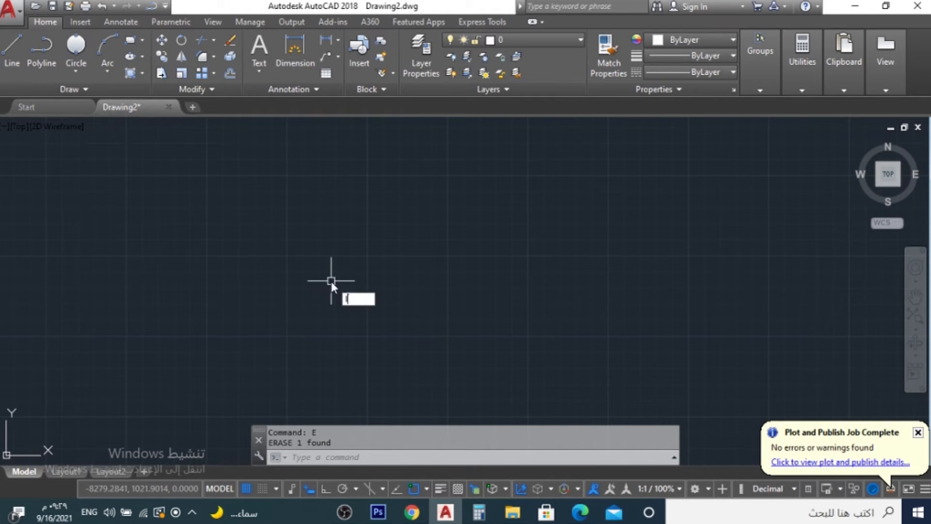
- Draw a single horizontal line across the middle of the drawing area with Ortho mode turned on
{"action": "type", "text": "l"}
{"action": "key", "text": "Return"}
{"action": "left_click", "coordinate": [280, 249]}
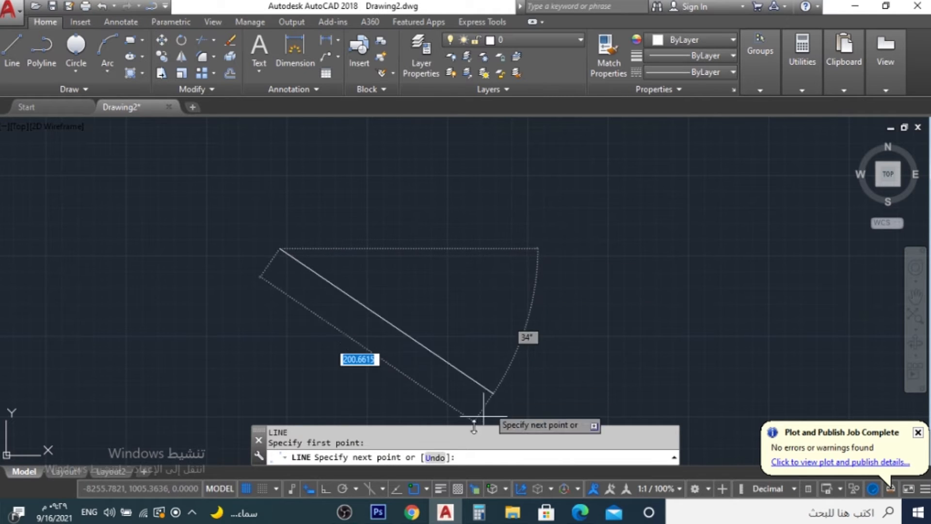
{"action": "left_click", "coordinate": [326, 489]}
{"action": "left_click", "coordinate": [639, 252]}
{"action": "key", "text": "Escape"}
- Draw a 2-Point circle using the horizontal line's two endpoints as the ends of its diameter
{"action": "scroll", "coordinate": [406, 277], "scroll_direction": "down", "scroll_amount": 2}
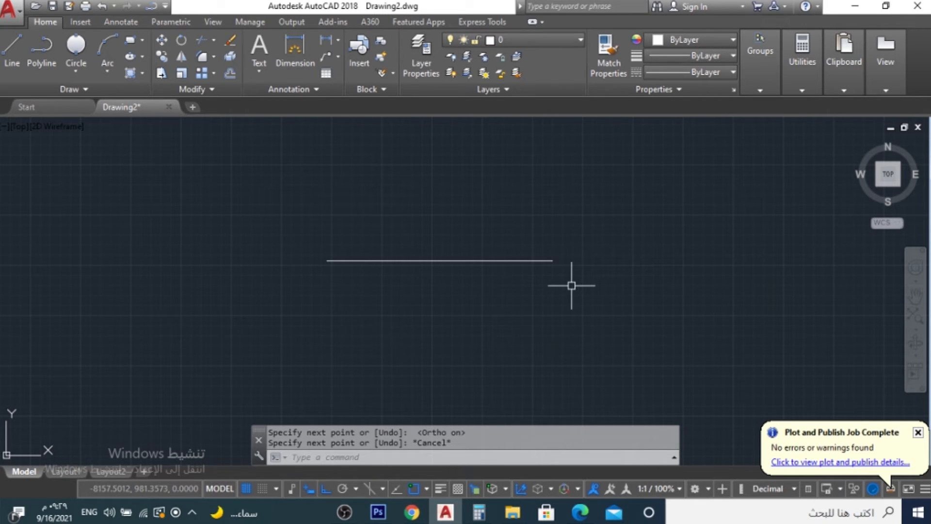
{"action": "left_click", "coordinate": [78, 74]}
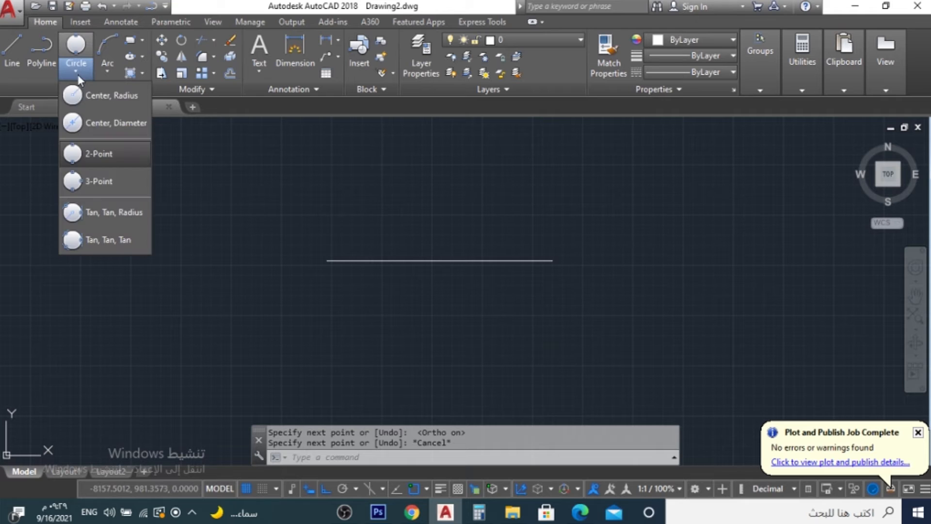
{"action": "left_click", "coordinate": [92, 156]}
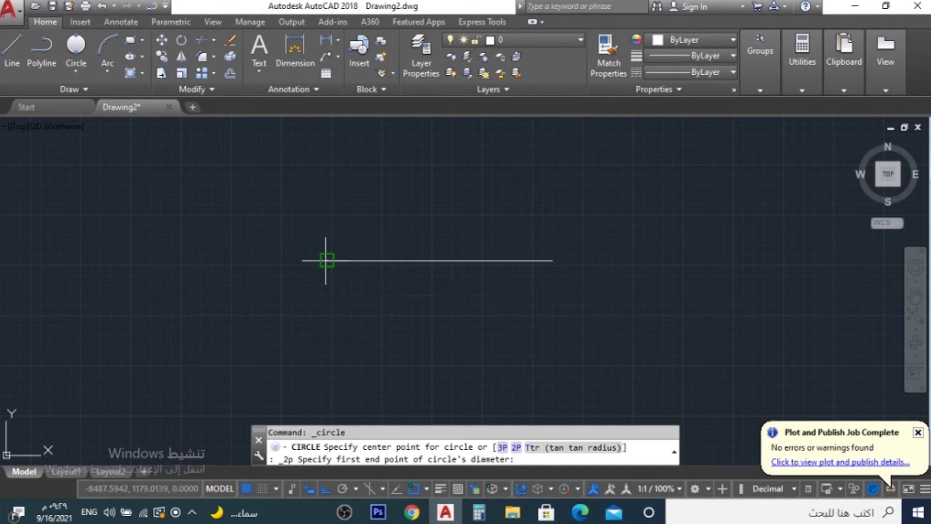
{"action": "left_click", "coordinate": [327, 260]}
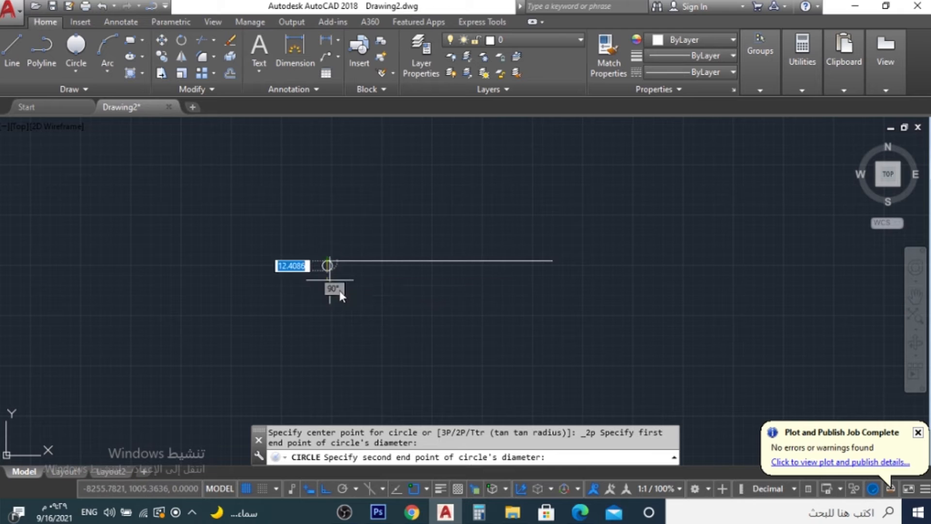
{"action": "left_click", "coordinate": [553, 261]}
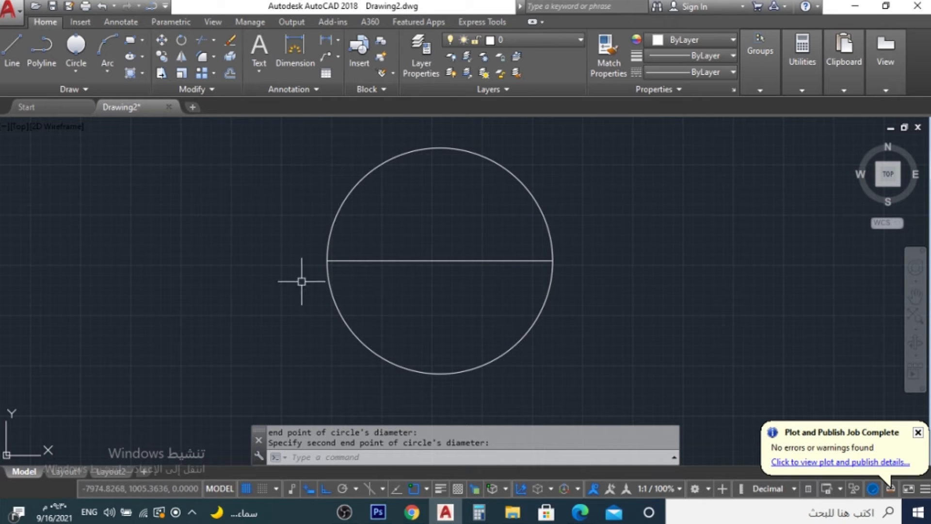
- Erase the 2-Point circle together with the horizontal line through it
{"action": "left_click", "coordinate": [646, 256]}
{"action": "left_click", "coordinate": [446, 266]}
{"action": "type", "text": "E"}
{"action": "key", "text": "Return"}
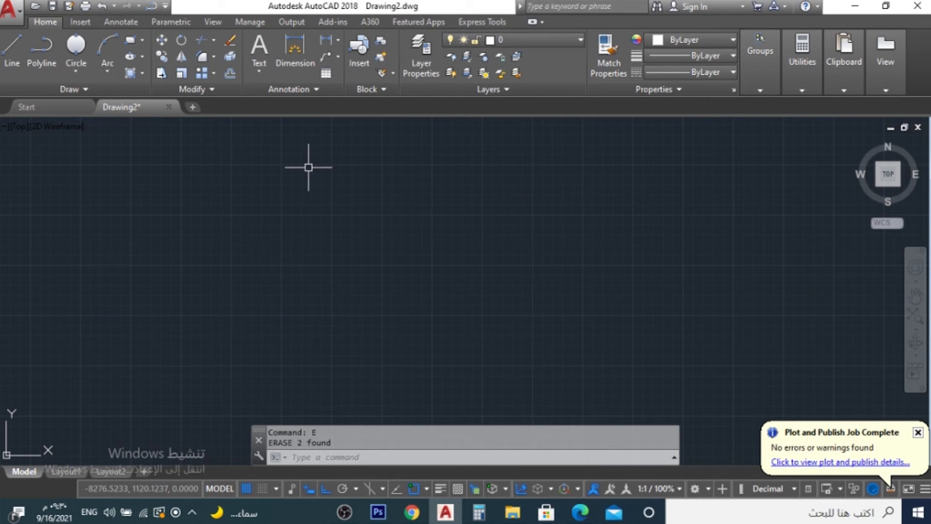
- Draw one long horizontal line across the upper part of the drawing area
{"action": "type", "text": "L"}
{"action": "key", "text": "Return"}
{"action": "left_click", "coordinate": [318, 183]}
{"action": "left_click", "coordinate": [653, 194]}
{"action": "key", "text": "Escape"}
- Copy the horizontal line straight down about 167 units to make a pair of parallel lines
{"action": "left_click", "coordinate": [432, 217]}
{"action": "left_click", "coordinate": [400, 168]}
{"action": "type", "text": "CO"}
{"action": "key", "text": "Return"}
{"action": "left_click", "coordinate": [395, 184]}
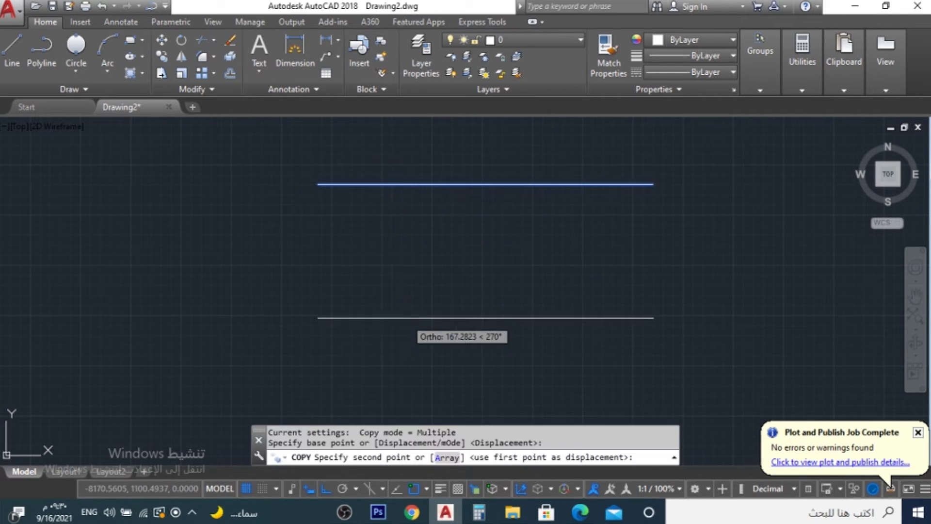
{"action": "left_click", "coordinate": [406, 319]}
{"action": "key", "text": "Escape"}
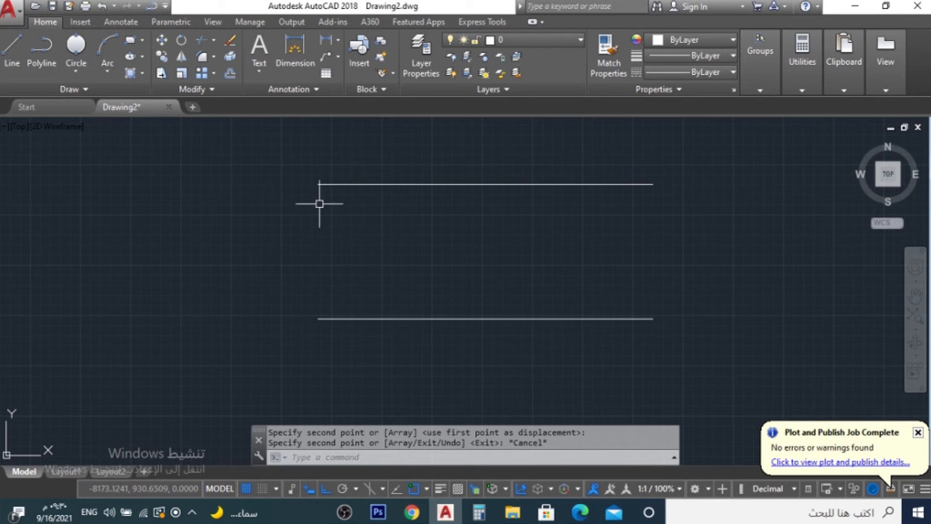
- Draw a 2-Point circle between the left endpoints of the upper and lower parallel lines
{"action": "left_click", "coordinate": [76, 71]}
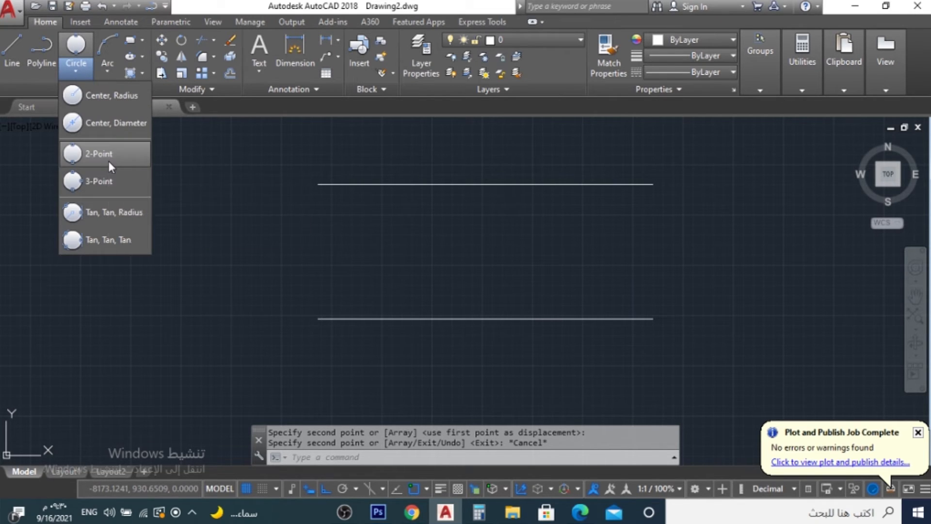
{"action": "left_click", "coordinate": [109, 162]}
{"action": "left_click", "coordinate": [318, 184]}
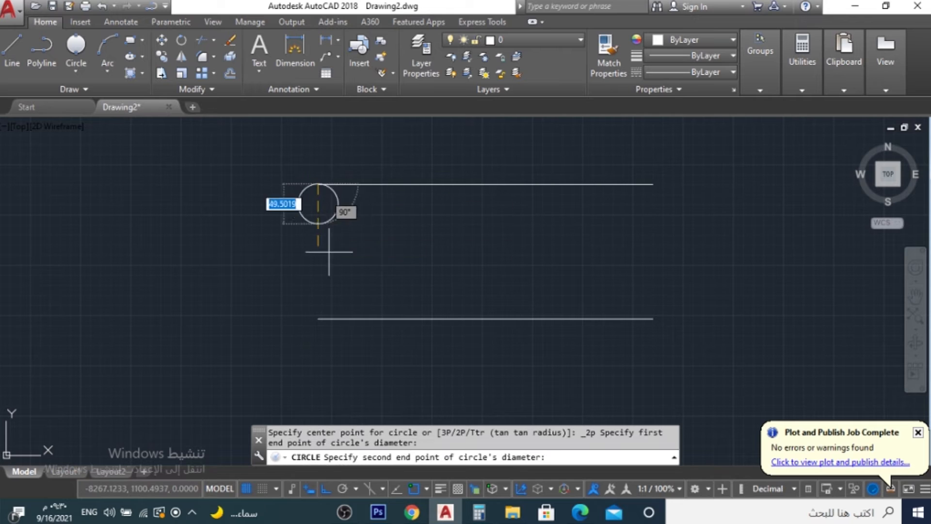
{"action": "left_click", "coordinate": [321, 318]}
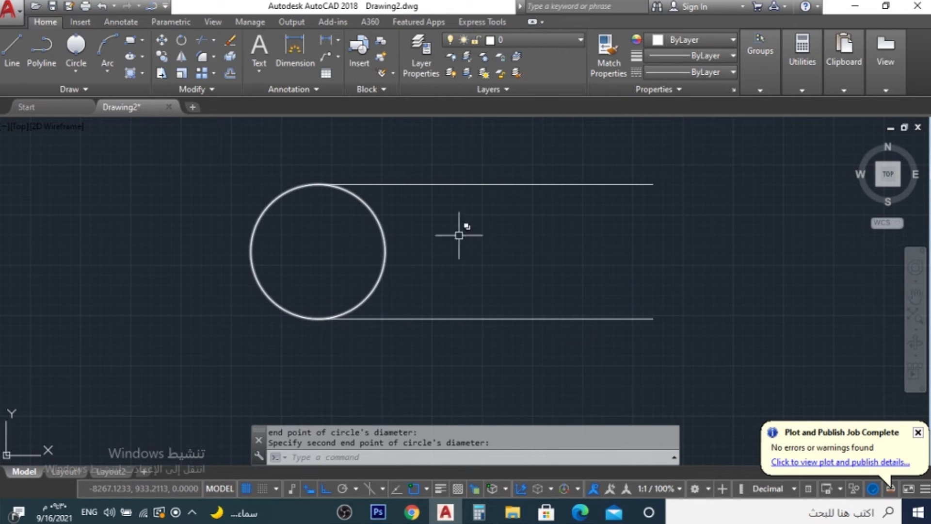
- Draw a second 2-Point circle between the midpoints of the upper and lower parallel lines
{"action": "left_click", "coordinate": [73, 73]}
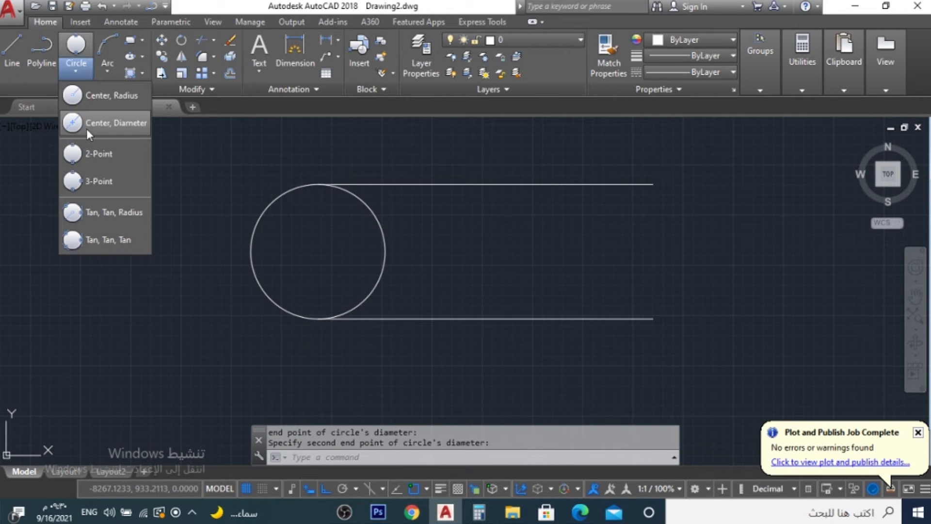
{"action": "left_click", "coordinate": [96, 156]}
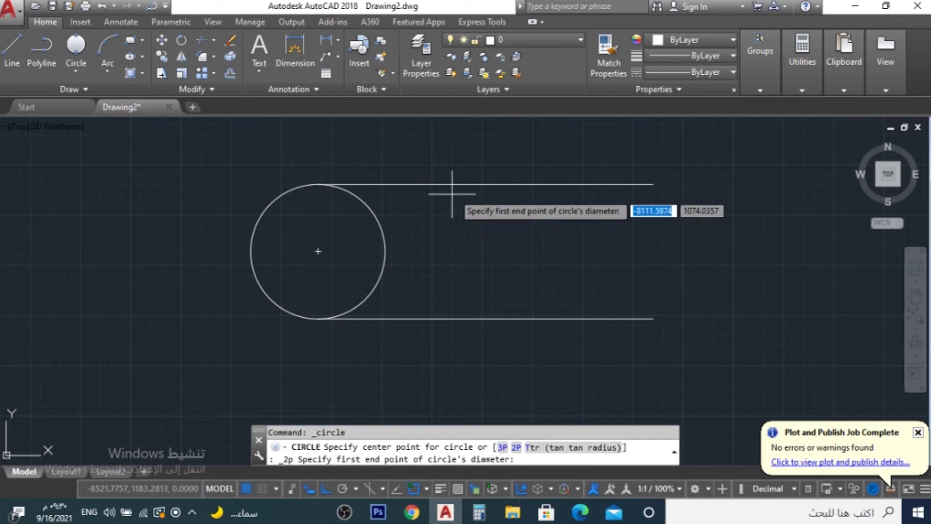
{"action": "left_click", "coordinate": [486, 185]}
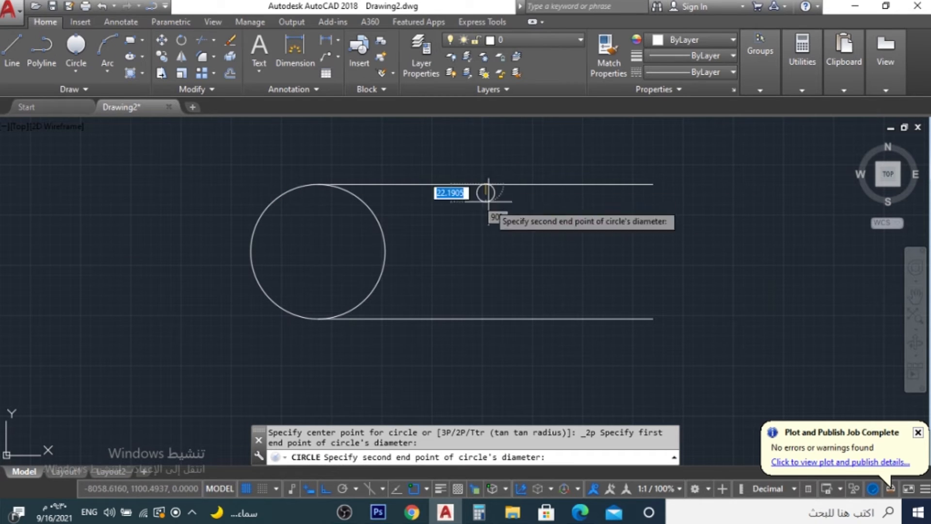
{"action": "left_click", "coordinate": [486, 319]}
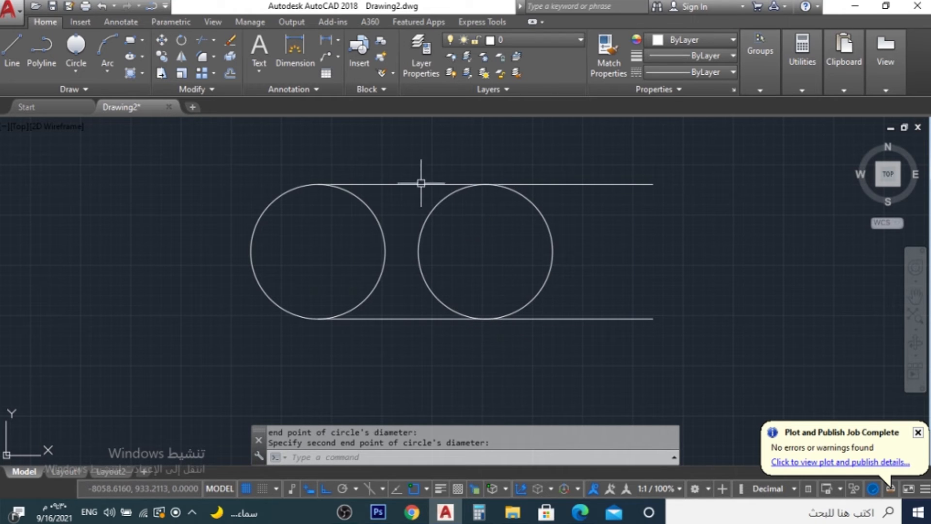
- Draw a small 2-Point circle in the gap between the two large circles, from one facing quadrant to the other
{"action": "key", "text": "Return"}
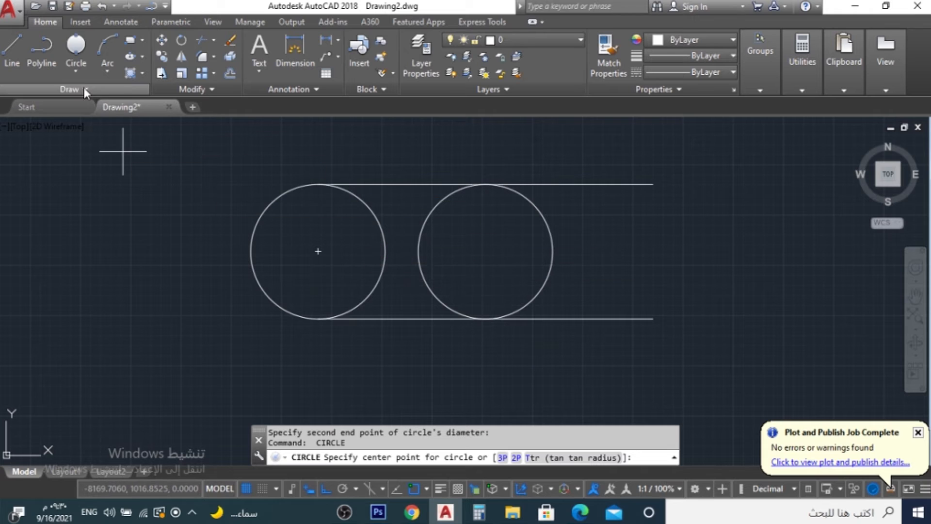
{"action": "key", "text": "Escape"}
{"action": "left_click", "coordinate": [77, 72]}
{"action": "left_click", "coordinate": [97, 153]}
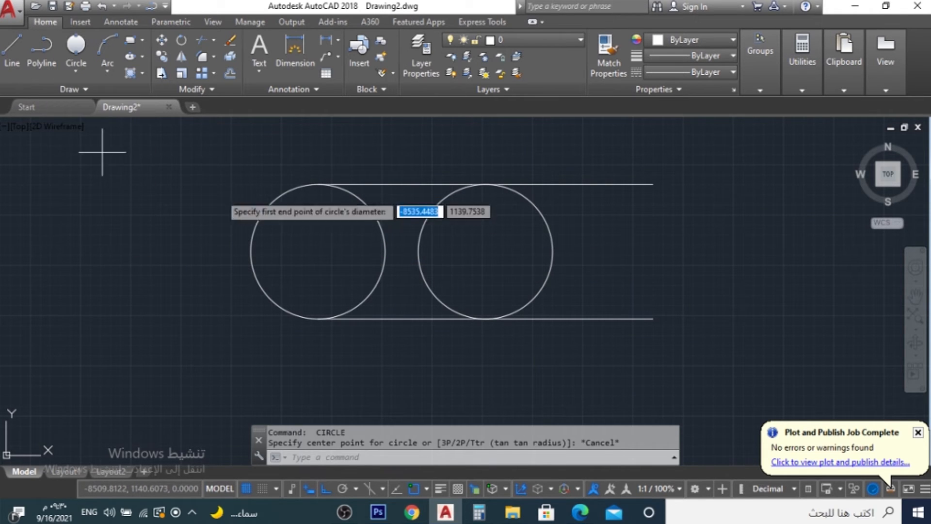
{"action": "left_click", "coordinate": [385, 251]}
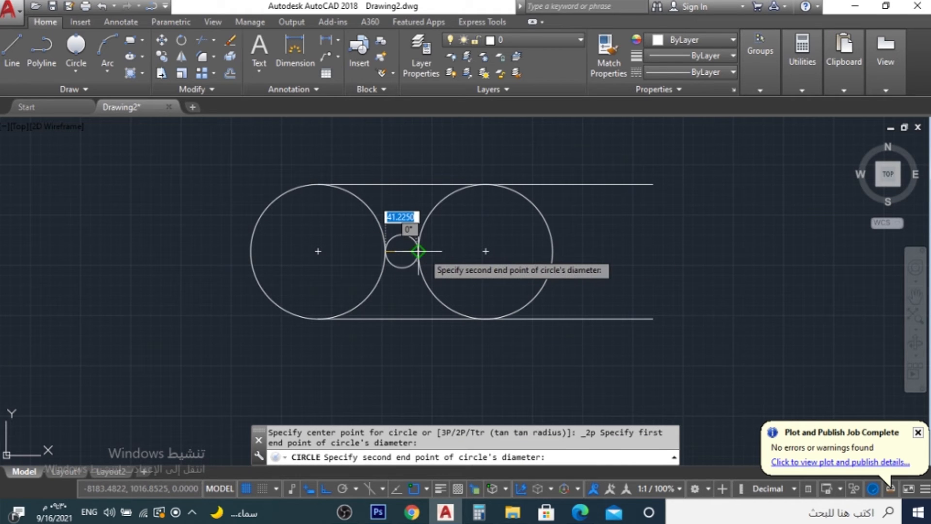
{"action": "left_click", "coordinate": [418, 252]}
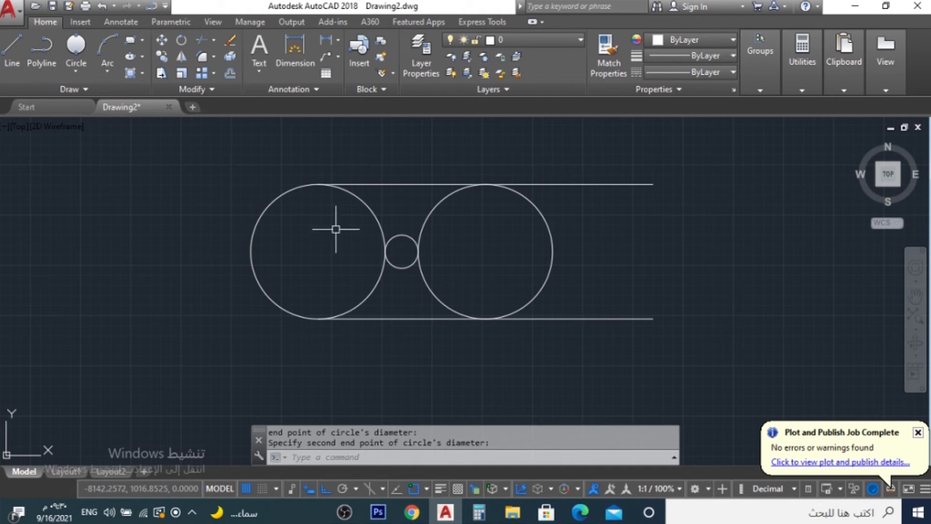
- Erase the three circles and both parallel lines from the drawing
{"action": "left_click", "coordinate": [583, 158]}
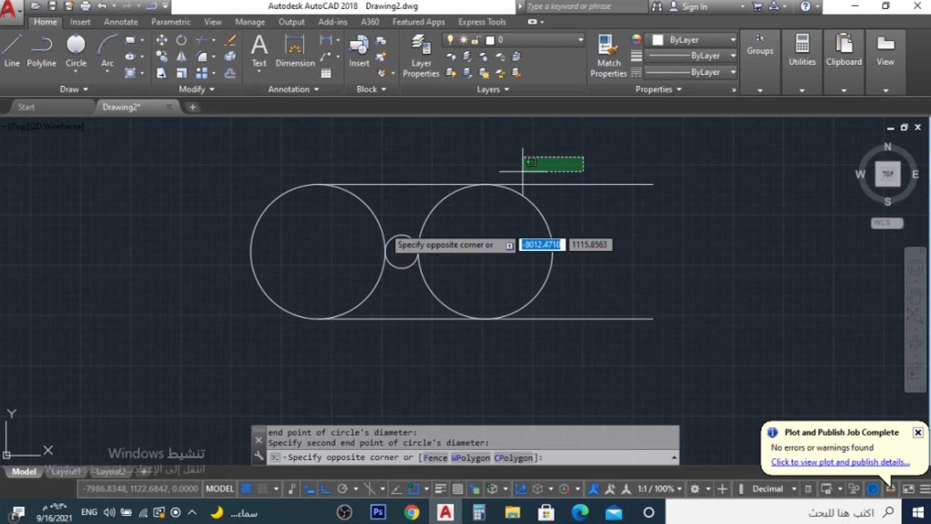
{"action": "left_click", "coordinate": [255, 341]}
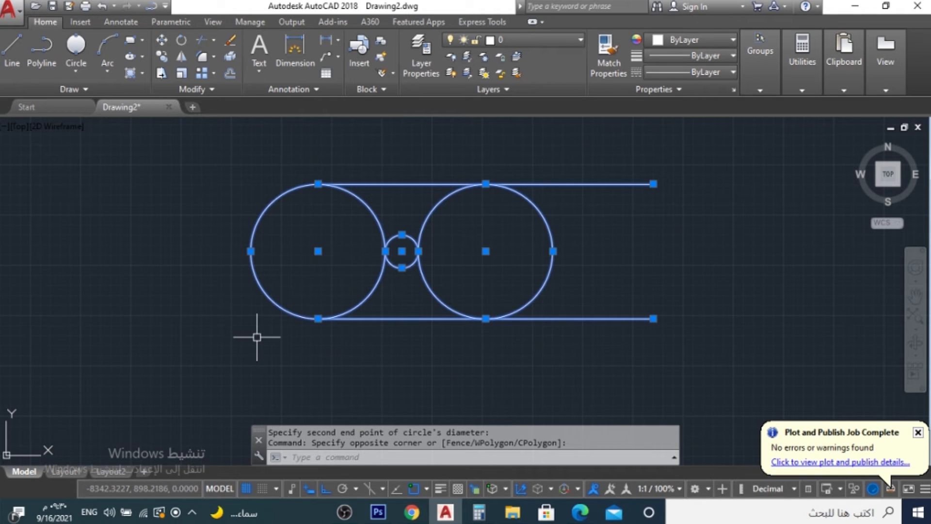
{"action": "type", "text": "e"}
{"action": "key", "text": "Return"}
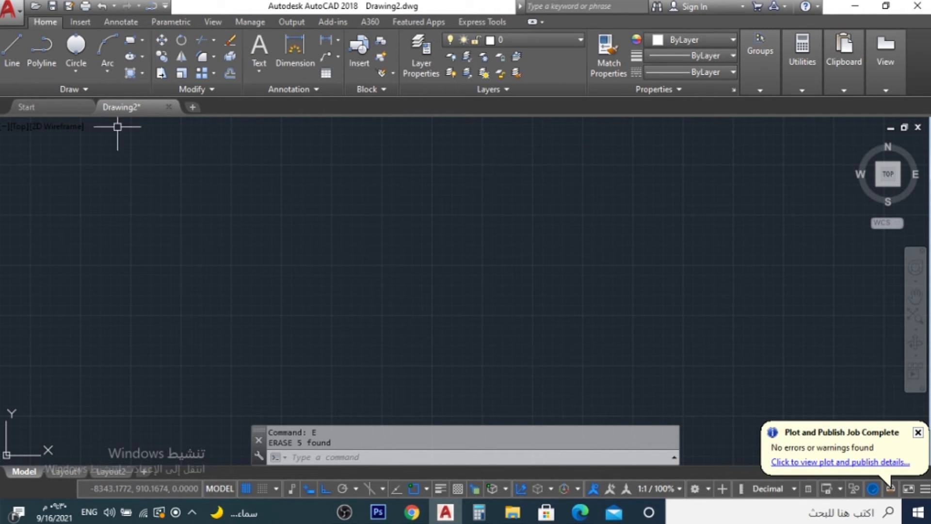
- Draw an upright 3-sided polygon, circumscribed about a circle with a radius of about 61
{"action": "left_click", "coordinate": [85, 69]}
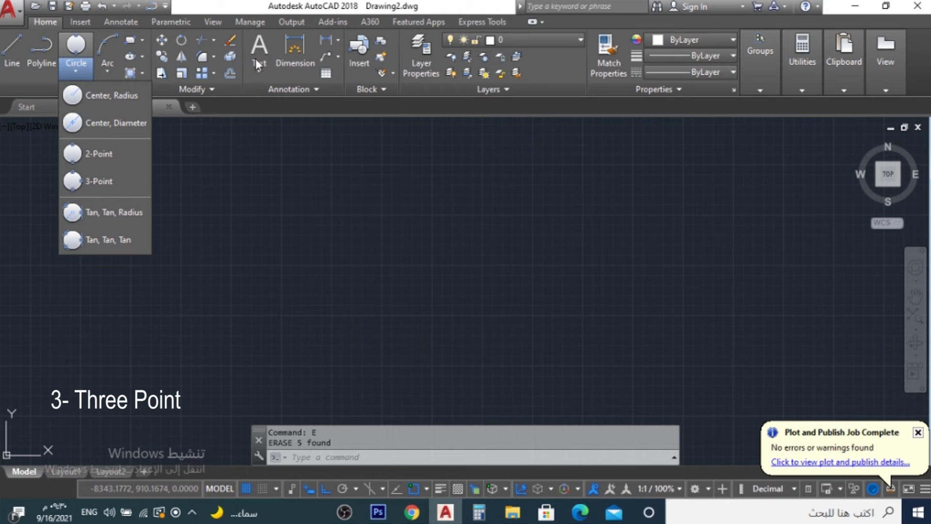
{"action": "left_click", "coordinate": [143, 41]}
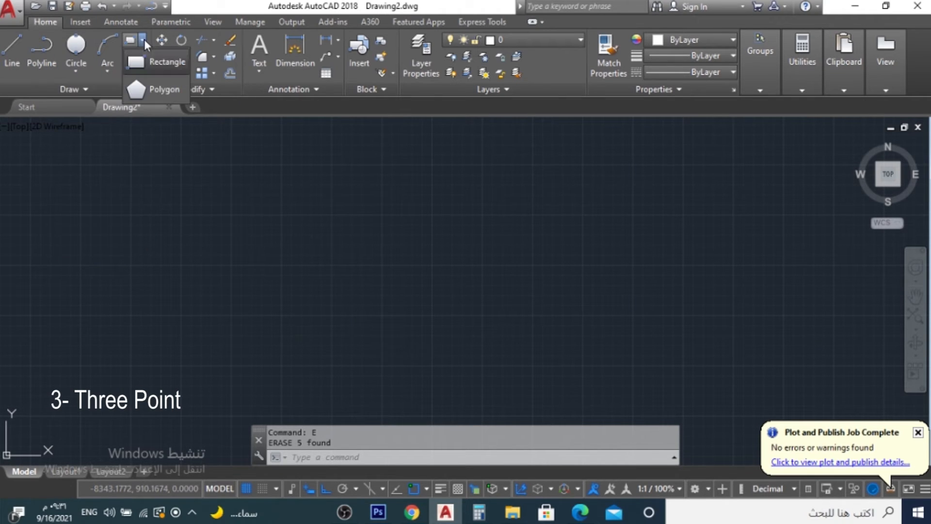
{"action": "left_click", "coordinate": [156, 93]}
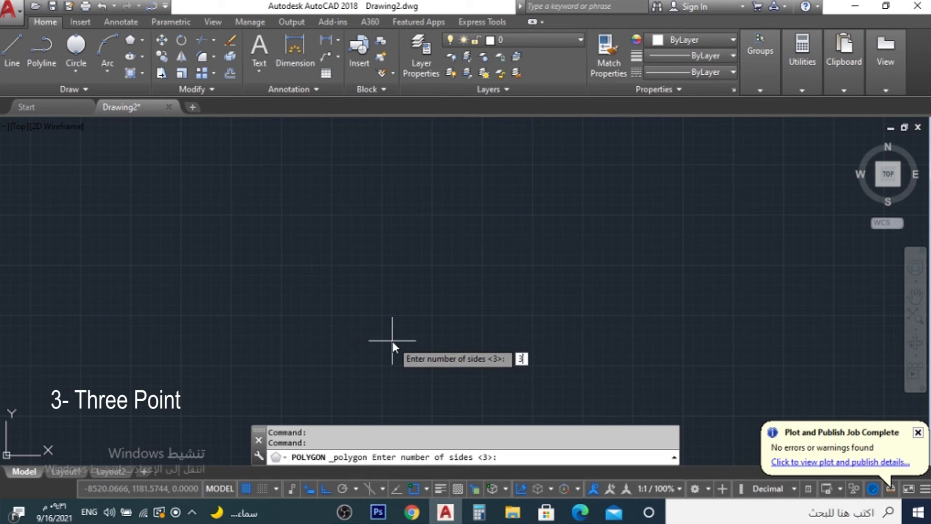
{"action": "key", "text": "Return"}
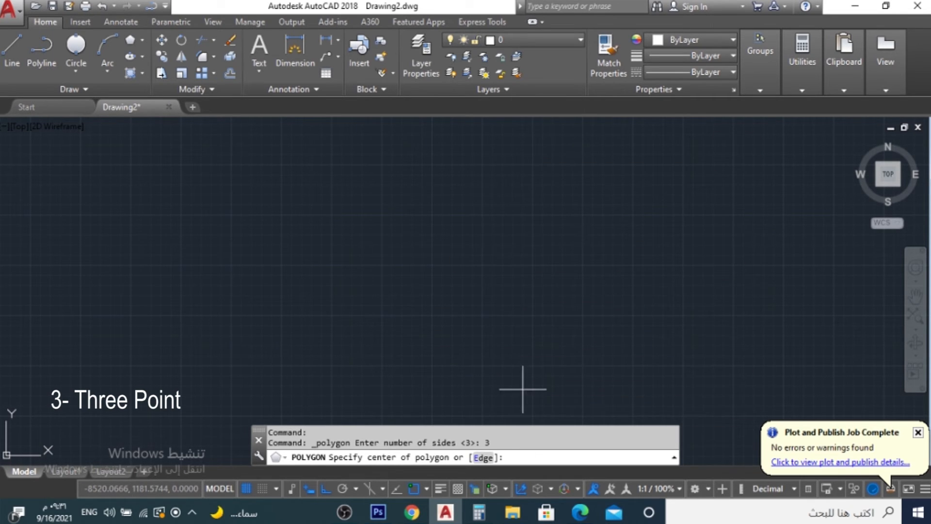
{"action": "left_click", "coordinate": [468, 245]}
{"action": "left_click", "coordinate": [529, 295]}
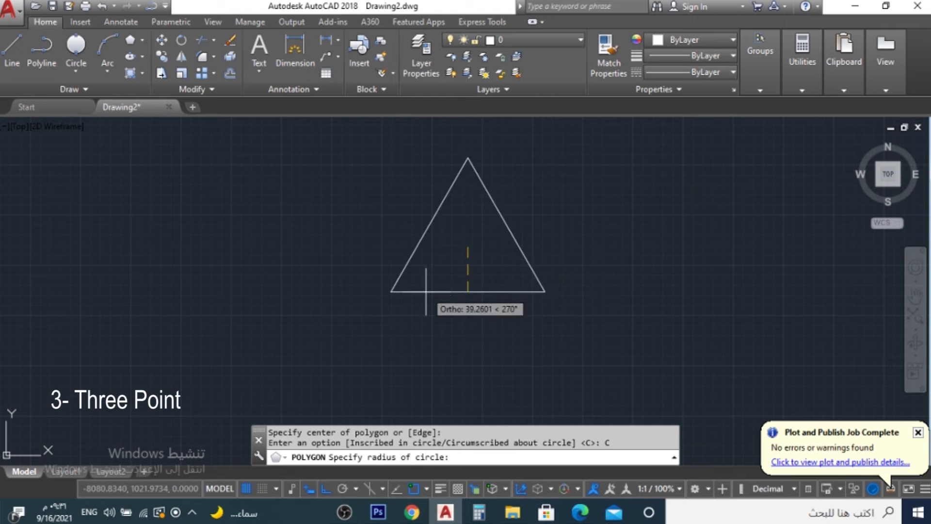
{"action": "left_click", "coordinate": [428, 296]}
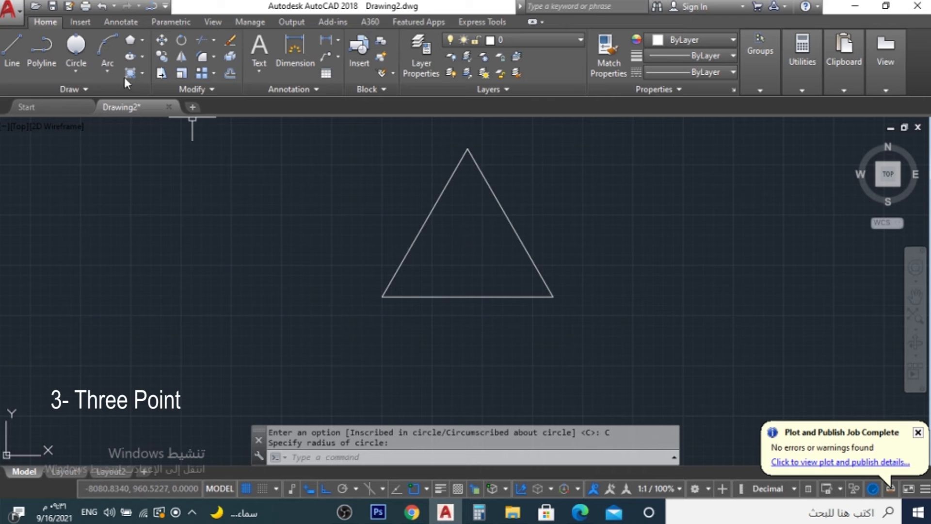
- Draw a 3-Point circle inside the triangle through the midpoints of its three sides
{"action": "left_click", "coordinate": [88, 71]}
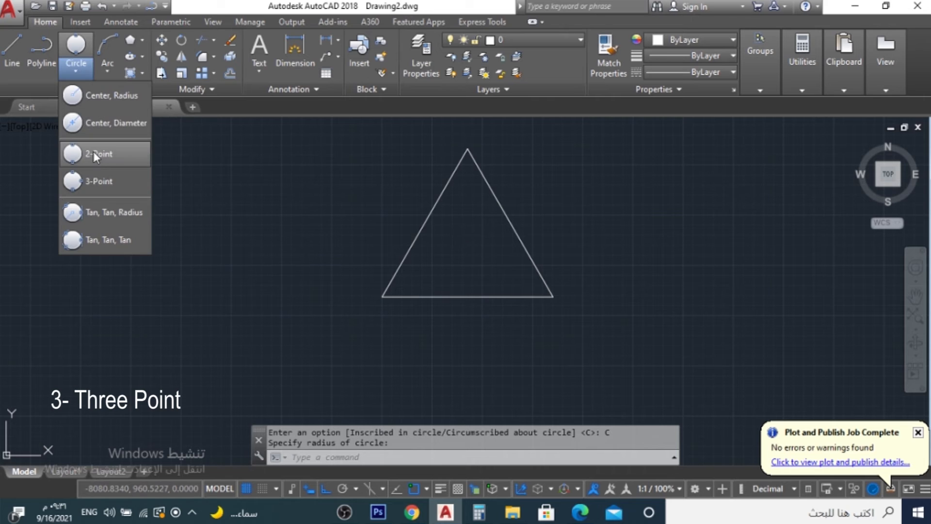
{"action": "left_click", "coordinate": [84, 183]}
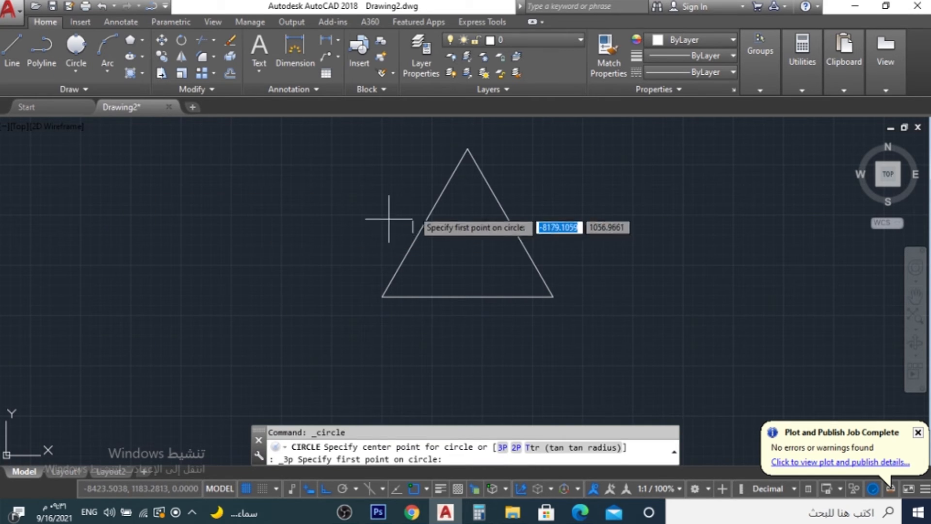
{"action": "left_click", "coordinate": [425, 223]}
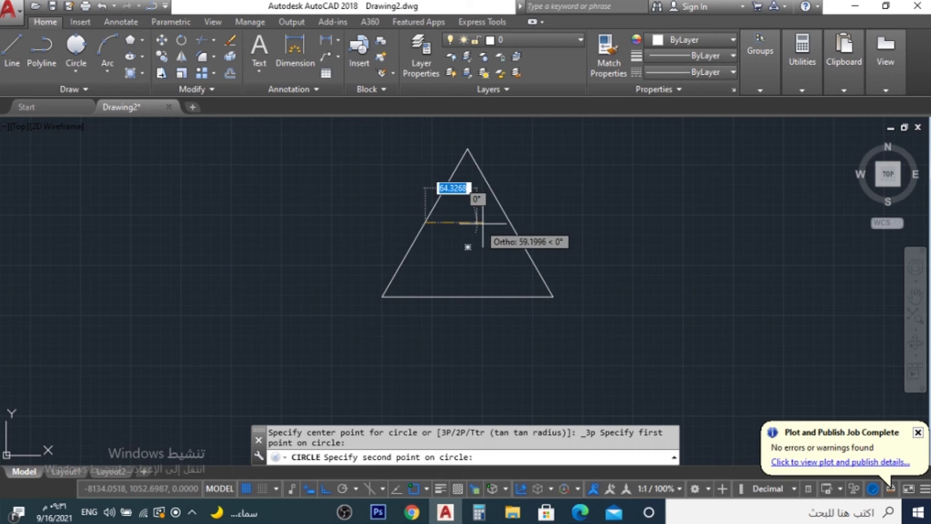
{"action": "left_click", "coordinate": [510, 222]}
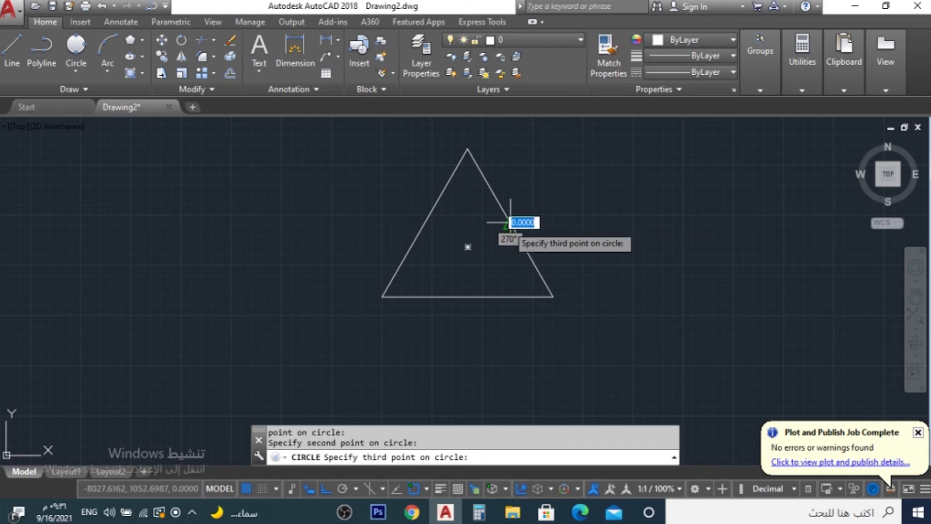
{"action": "left_click", "coordinate": [467, 296]}
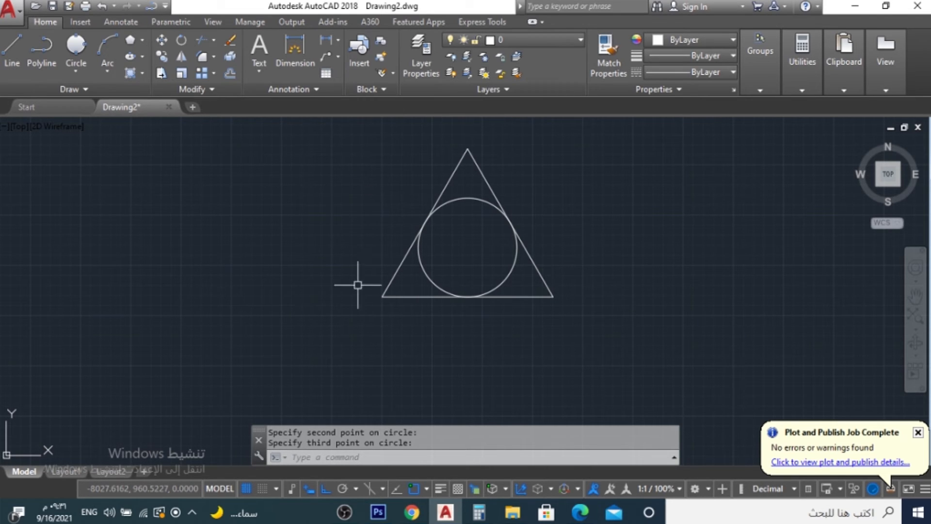
- Draw a 3-Point circle around the triangle through its three corners
{"action": "left_click", "coordinate": [76, 69]}
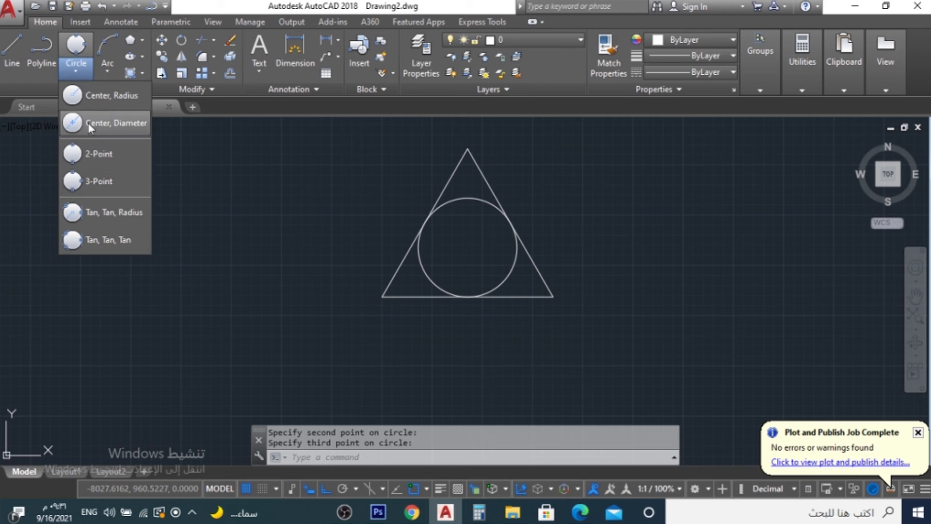
{"action": "left_click", "coordinate": [105, 183]}
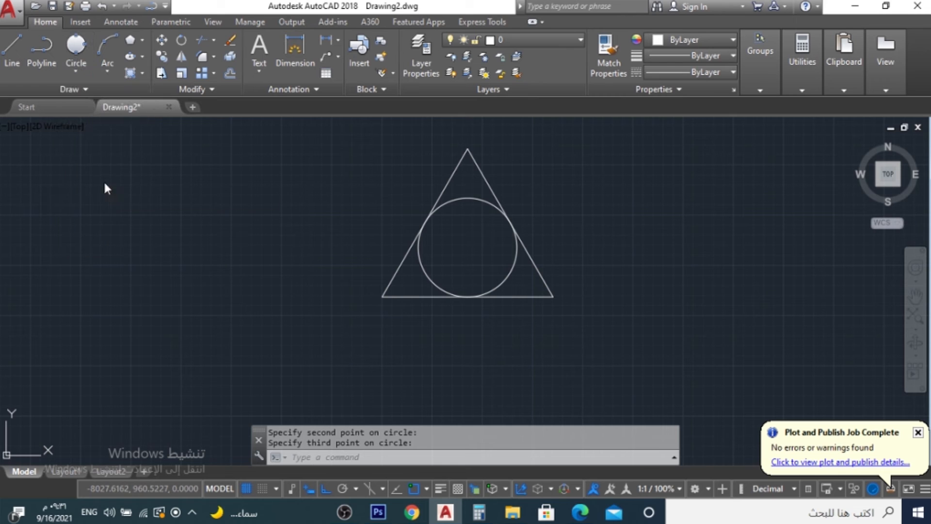
{"action": "left_click", "coordinate": [383, 297]}
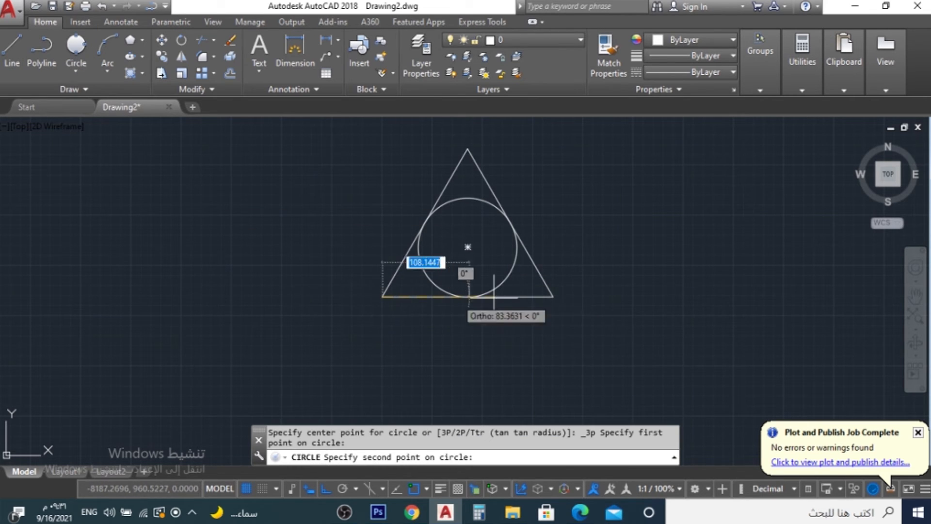
{"action": "left_click", "coordinate": [553, 297]}
{"action": "left_click", "coordinate": [471, 160]}
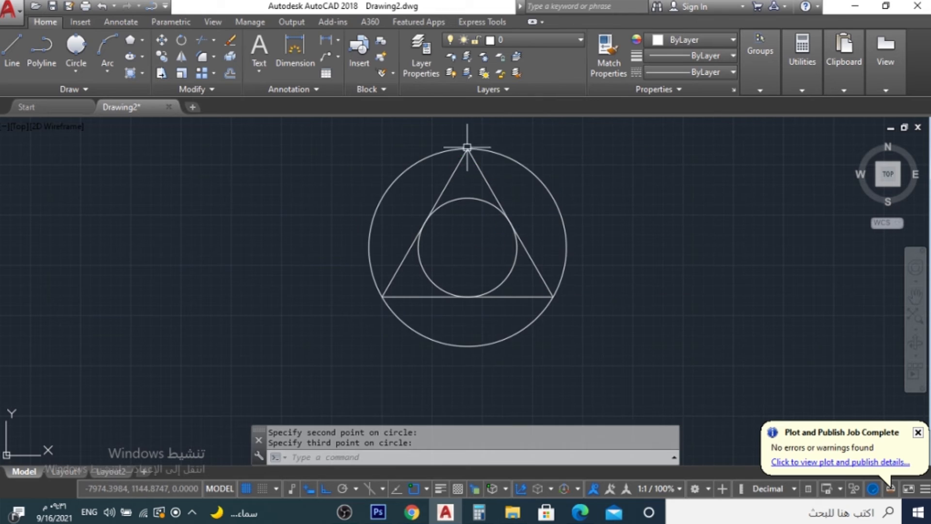
- Erase the triangle together with its inner and outer circles
{"action": "scroll", "coordinate": [467, 245], "scroll_direction": "down", "scroll_amount": 3}
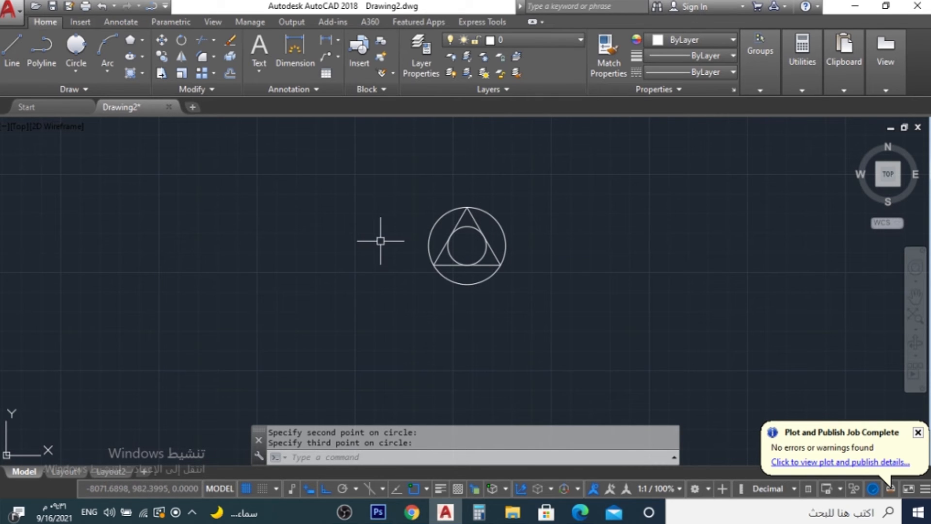
{"action": "left_click", "coordinate": [550, 301]}
{"action": "left_click", "coordinate": [395, 179]}
{"action": "type", "text": "E"}
{"action": "key", "text": "Return"}
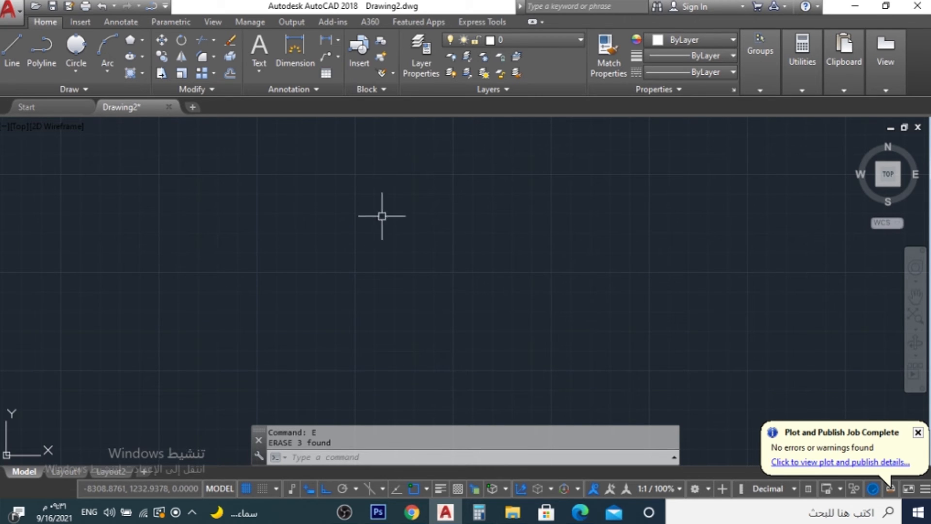
- Draw a Center-Radius circle with a radius of about 186 in the empty drawing
{"action": "left_click", "coordinate": [73, 71]}
{"action": "left_click", "coordinate": [93, 121]}
{"action": "left_click", "coordinate": [508, 288]}
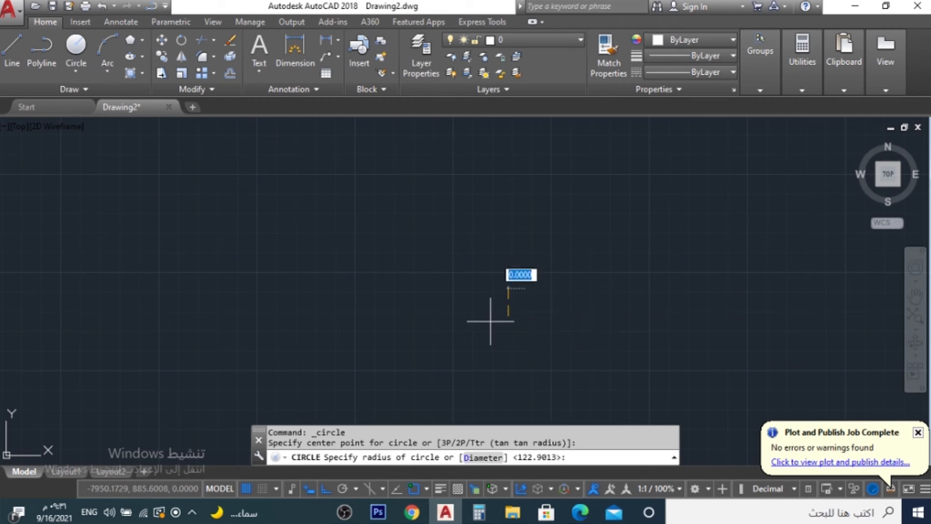
{"action": "left_click", "coordinate": [473, 339]}
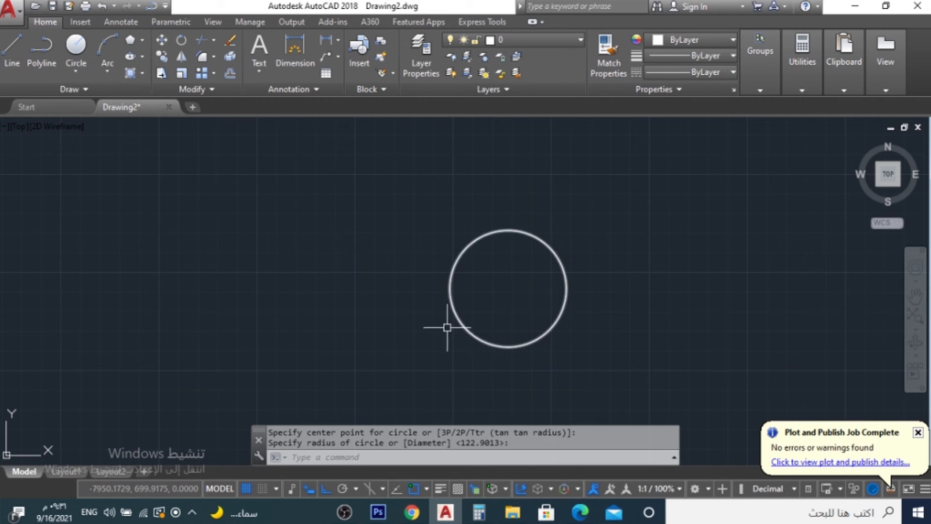
- Turn Ortho off and draw a slanted line above and to the left of the circle, without touching it
{"action": "type", "text": "L"}
{"action": "key", "text": "Return"}
{"action": "left_click", "coordinate": [523, 145]}
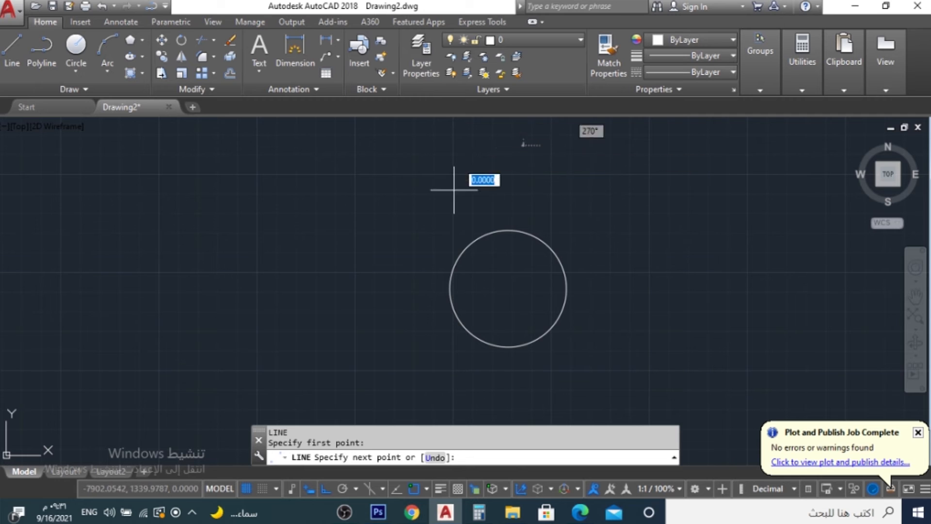
{"action": "left_click", "coordinate": [328, 489]}
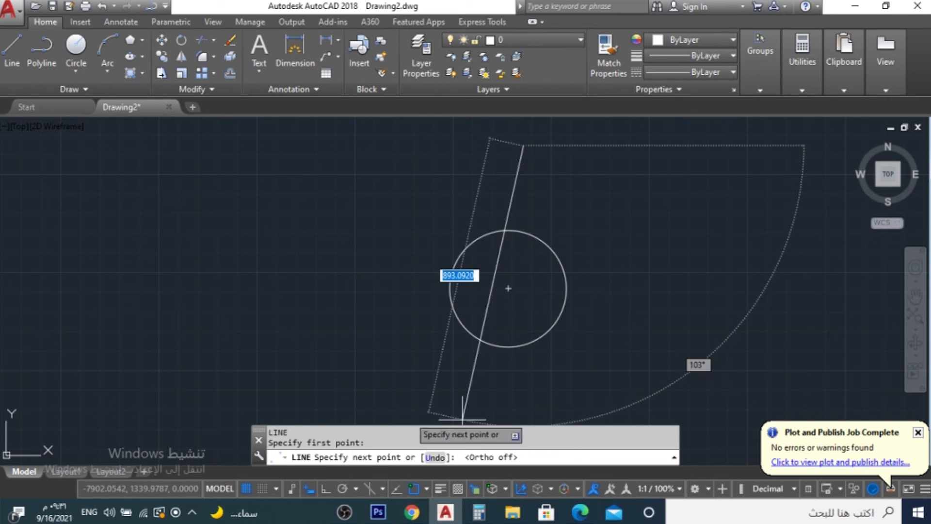
{"action": "left_click", "coordinate": [392, 273]}
{"action": "key", "text": "Escape"}
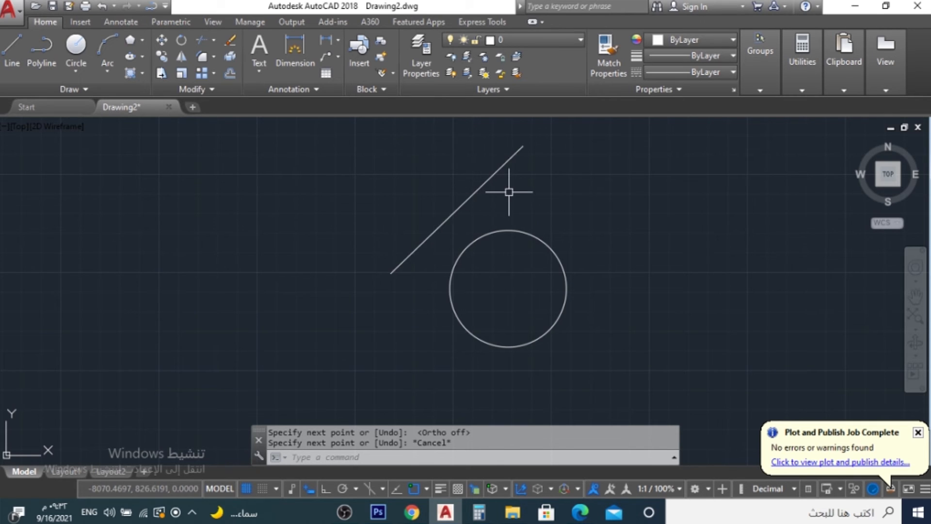
- Draw a Tan, Tan, Radius circle tangent to the existing circle and the slanted line, with radius 200
{"action": "left_click", "coordinate": [68, 74]}
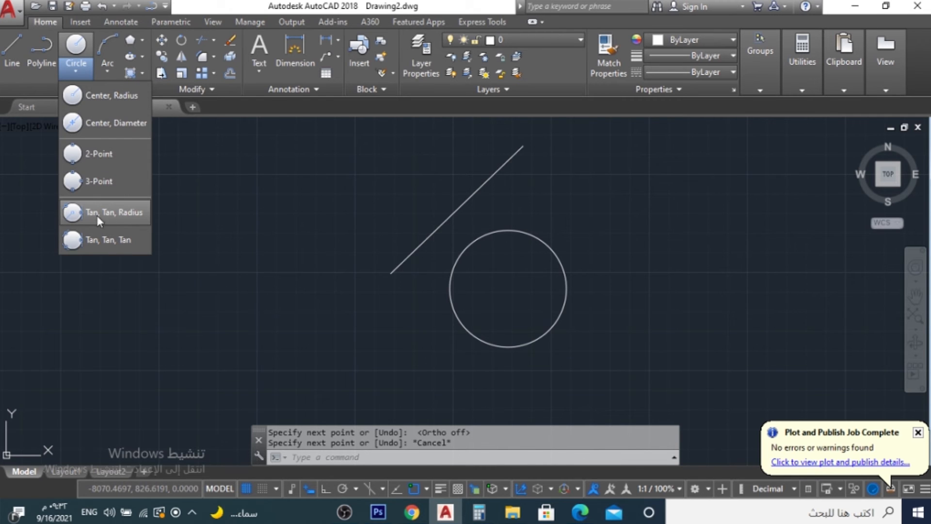
{"action": "left_click", "coordinate": [132, 212]}
{"action": "left_click", "coordinate": [515, 231]}
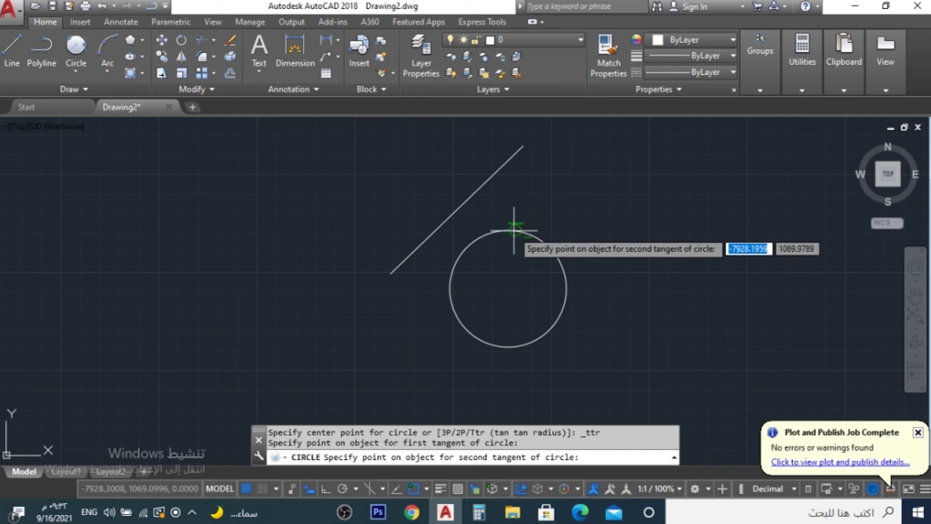
{"action": "left_click", "coordinate": [483, 184]}
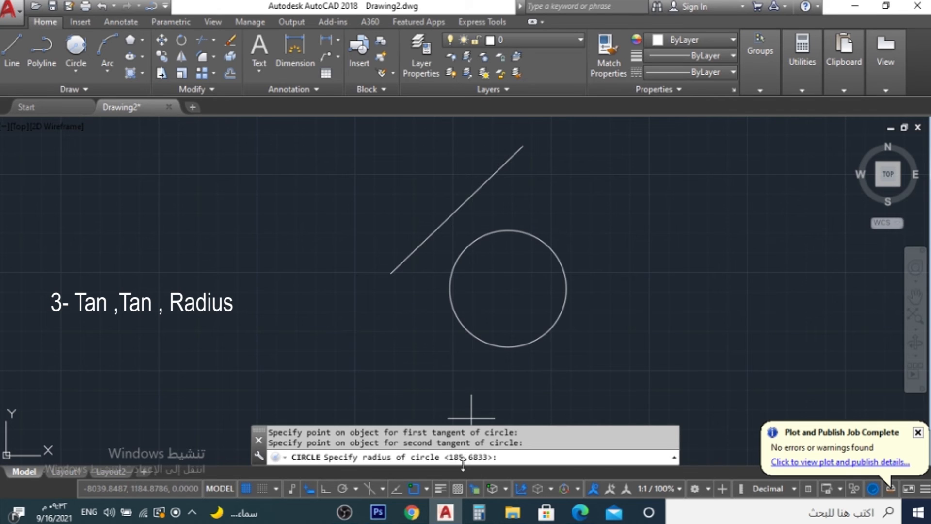
{"action": "type", "text": "200"}
{"action": "key", "text": "Return"}
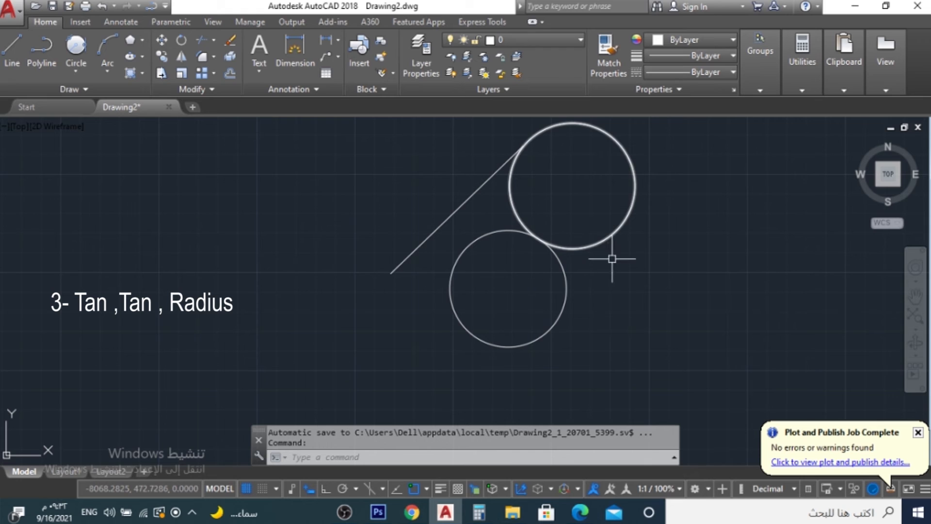
{"action": "key", "text": "Return"}
- Draw a second Tan, Tan, Radius circle tangent to the slanted line and the lower circle, with radius 150
{"action": "left_click", "coordinate": [76, 72]}
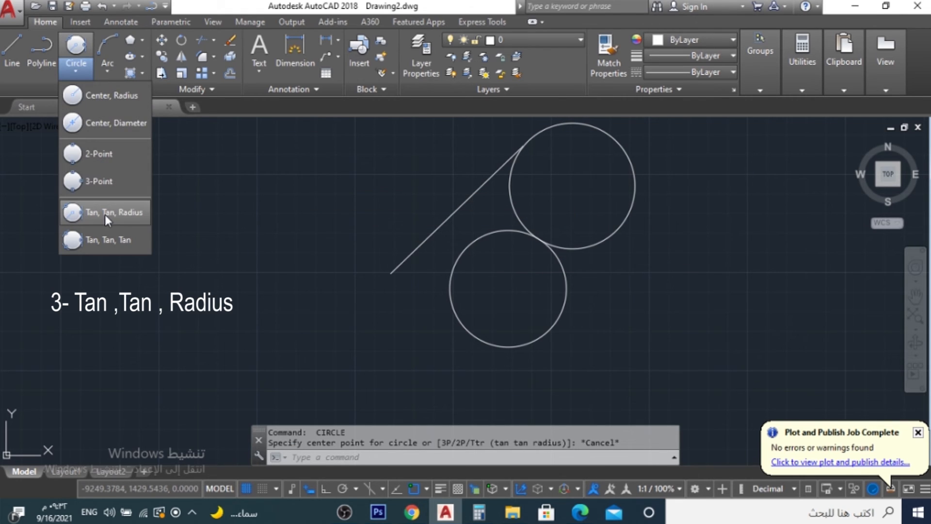
{"action": "left_click", "coordinate": [105, 215]}
{"action": "left_click", "coordinate": [475, 190]}
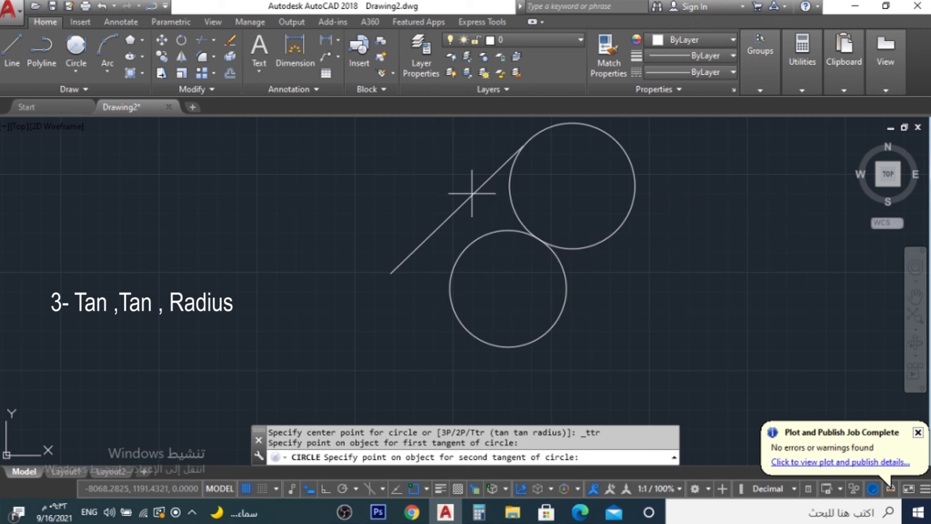
{"action": "left_click", "coordinate": [495, 228]}
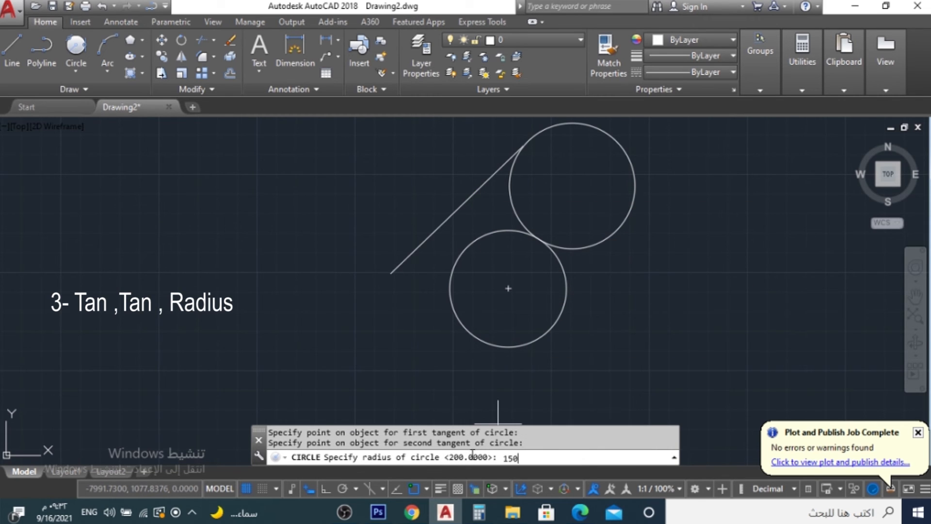
{"action": "type", "text": "150"}
{"action": "key", "text": "Return"}
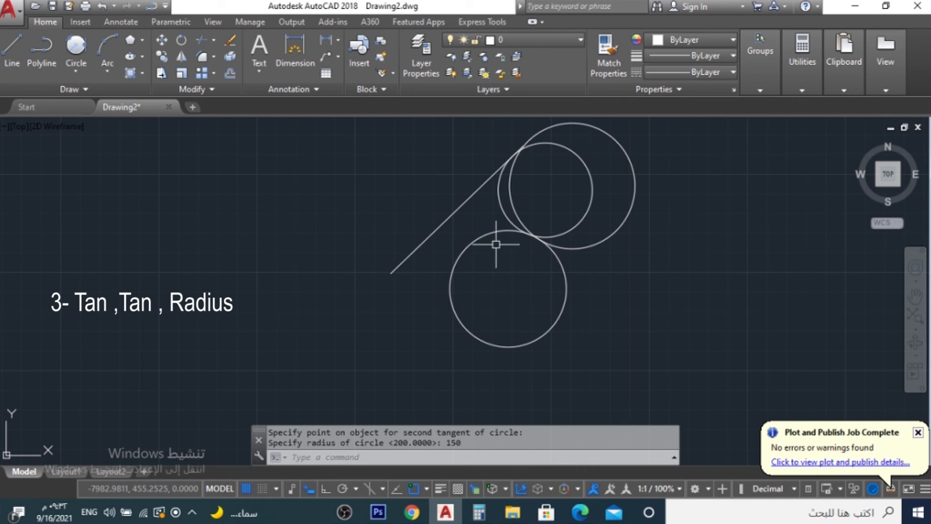
- Draw a third Tan, Tan, Radius circle tangent to the slanted line and the lower circle, with radius 100
{"action": "left_click", "coordinate": [86, 69]}
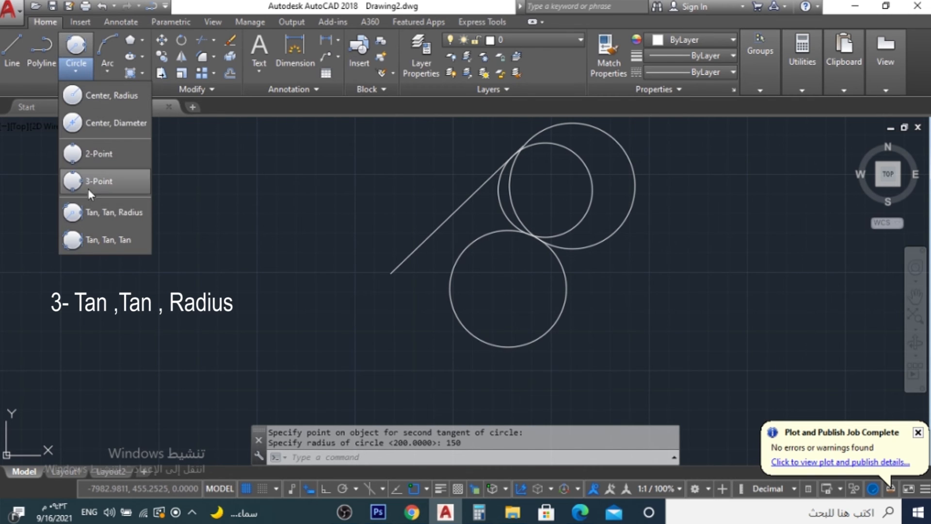
{"action": "left_click", "coordinate": [98, 216]}
{"action": "left_click", "coordinate": [455, 205]}
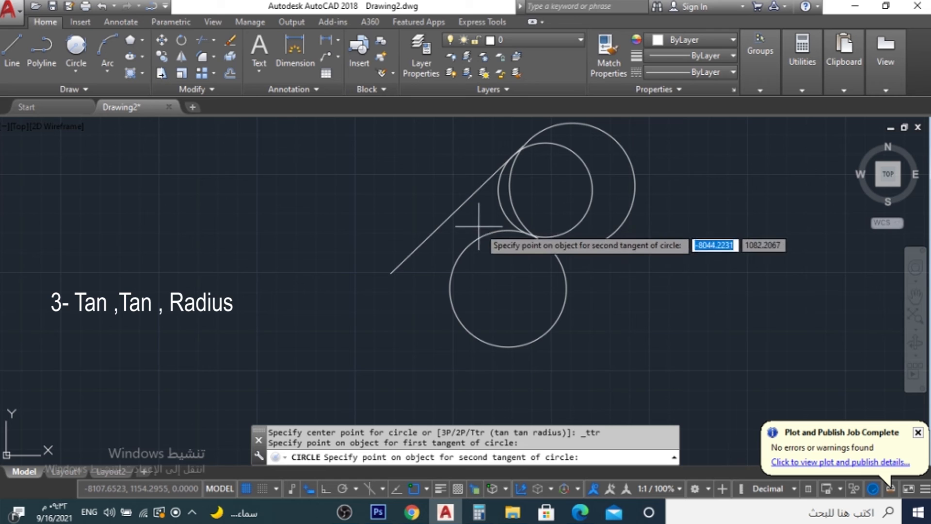
{"action": "left_click", "coordinate": [484, 235]}
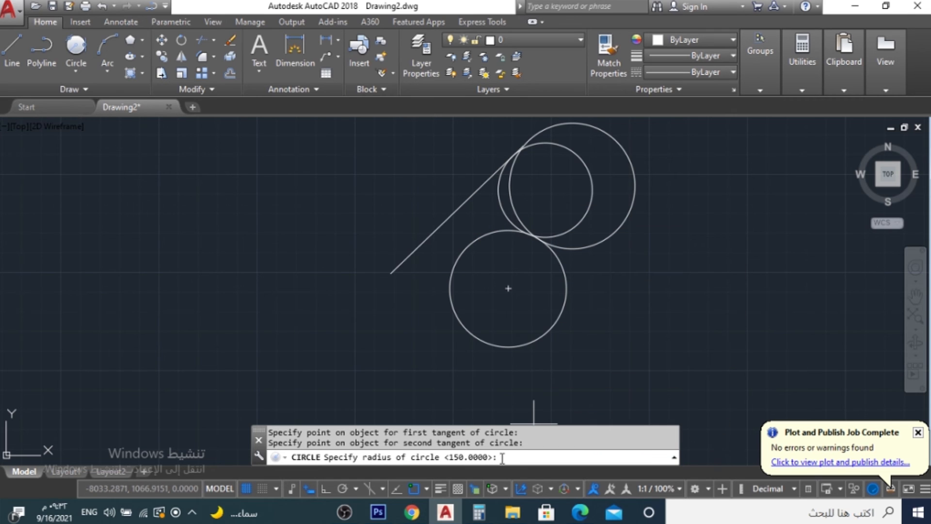
{"action": "type", "text": "100"}
{"action": "key", "text": "Return"}
{"action": "key", "text": "Escape"}
- Erase the three tangent circles, the original circle and the slanted line
{"action": "left_click", "coordinate": [543, 189]}
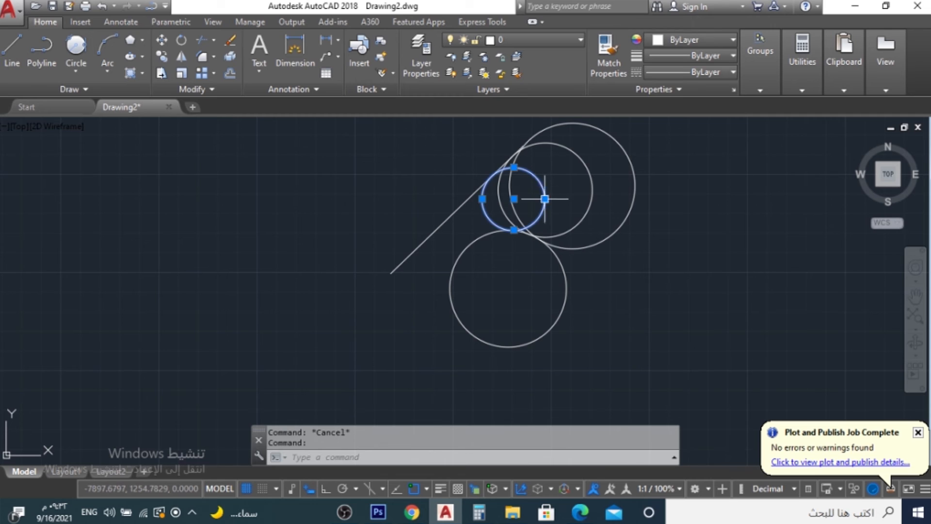
{"action": "left_click", "coordinate": [649, 226]}
{"action": "left_click", "coordinate": [529, 189]}
{"action": "type", "text": "e"}
{"action": "key", "text": "Return"}
{"action": "left_click", "coordinate": [601, 311]}
{"action": "left_click", "coordinate": [360, 172]}
{"action": "type", "text": "e"}
{"action": "key", "text": "Return"}
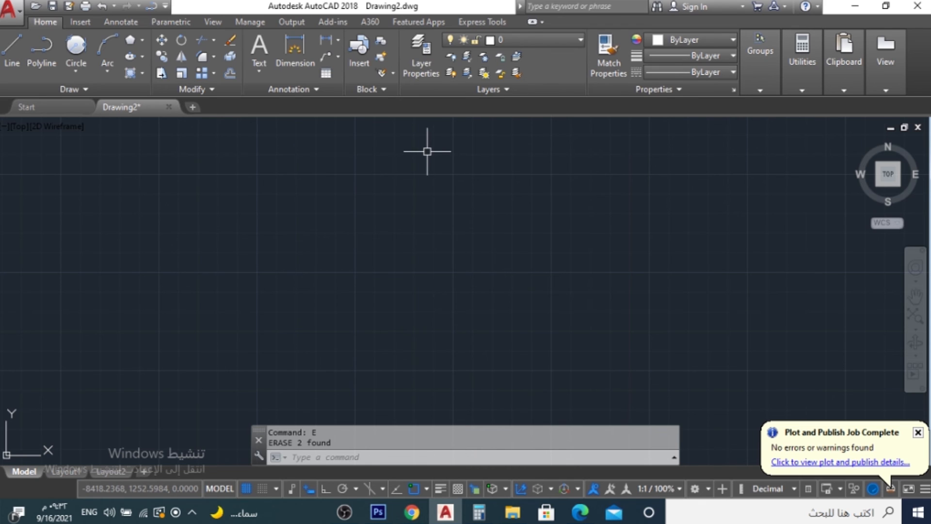
{"action": "key", "text": "Escape"}
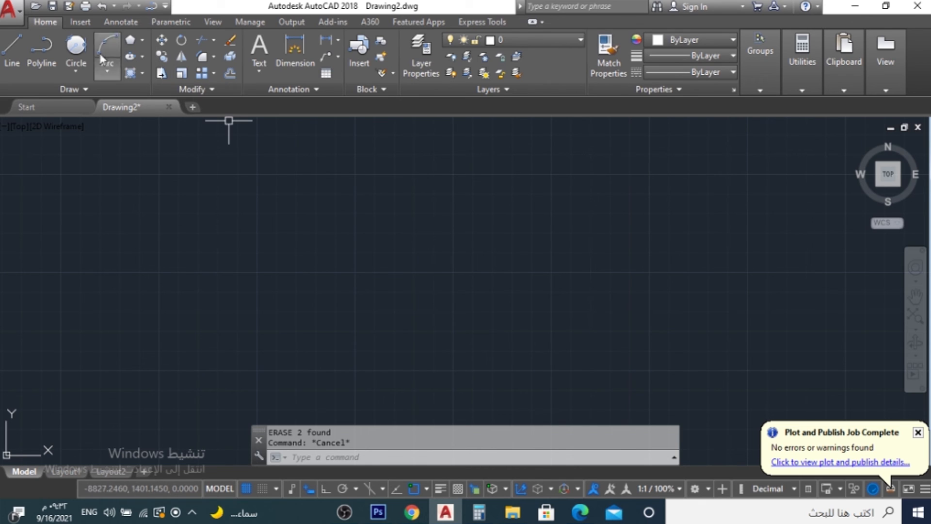
- Draw a horizontal rectangle about 1050 wide and 440 high
{"action": "left_click", "coordinate": [76, 68]}
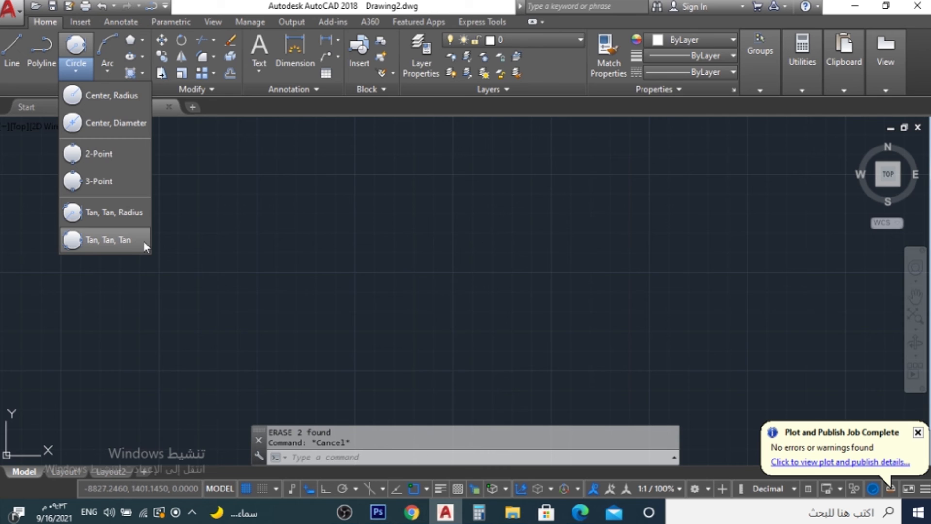
{"action": "left_click", "coordinate": [144, 41]}
{"action": "left_click", "coordinate": [147, 61]}
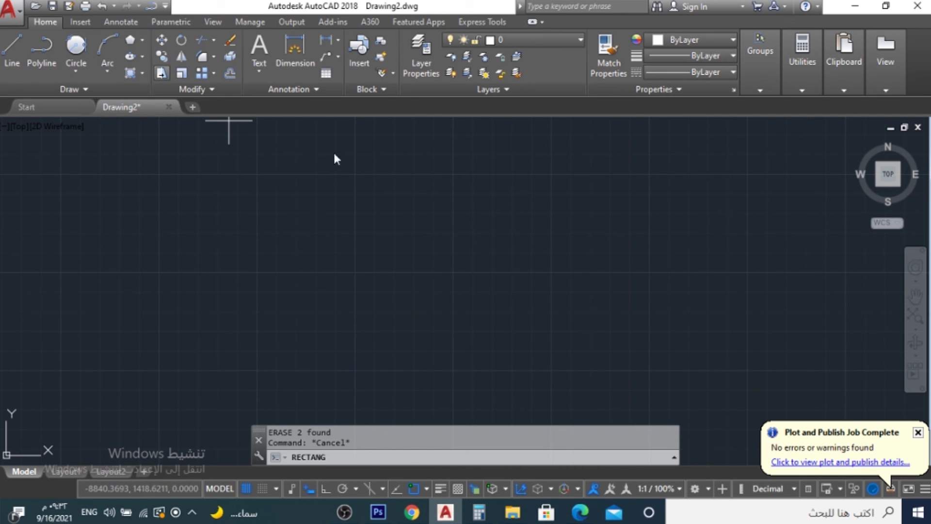
{"action": "left_click", "coordinate": [660, 197]}
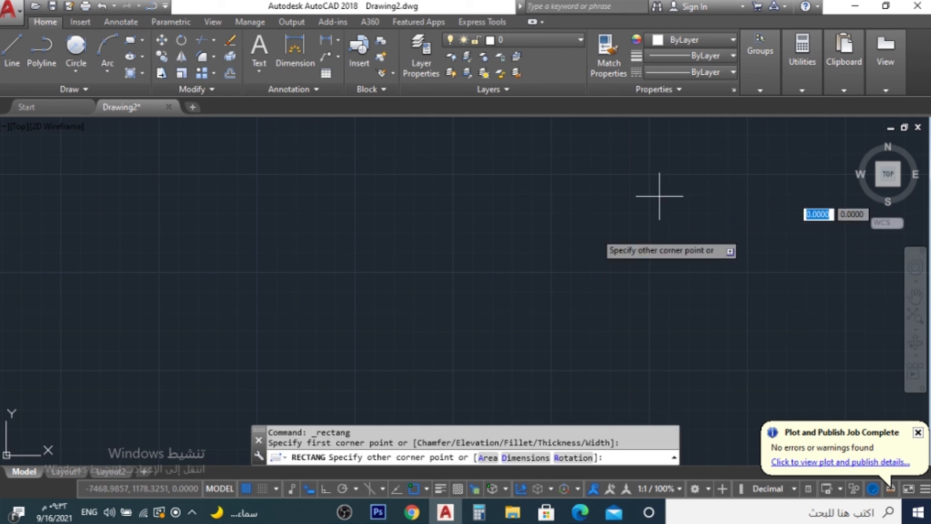
{"action": "left_click", "coordinate": [329, 334]}
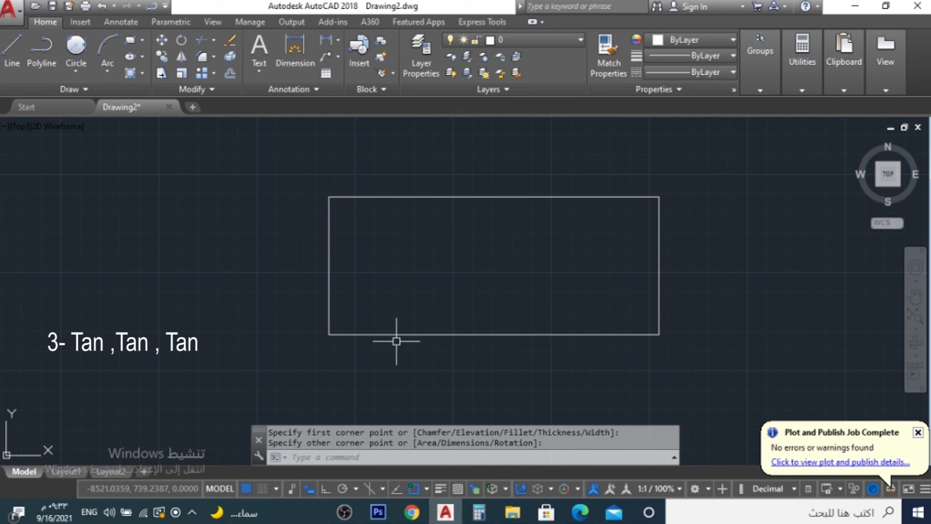
- Draw a Tan, Tan, Tan circle inside the rectangle, tangent to its top, left and bottom edges
{"action": "left_click", "coordinate": [76, 71]}
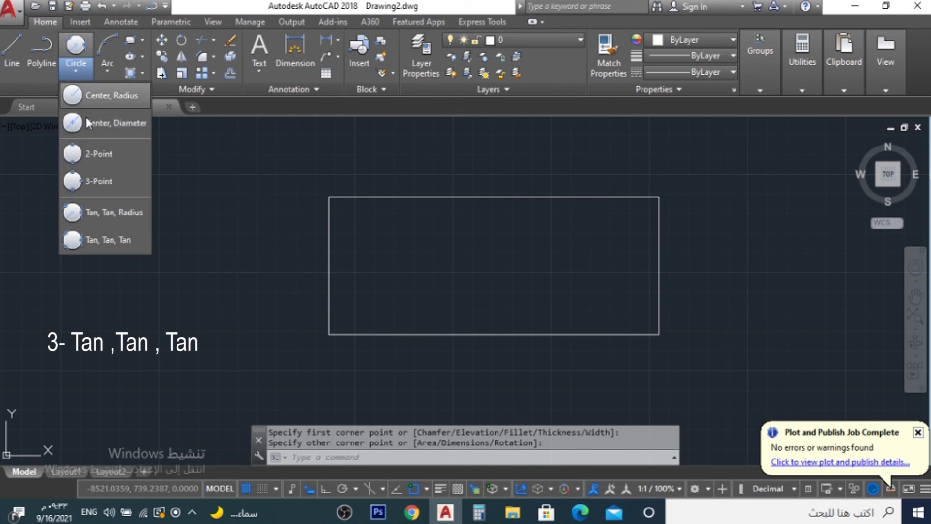
{"action": "left_click", "coordinate": [101, 239]}
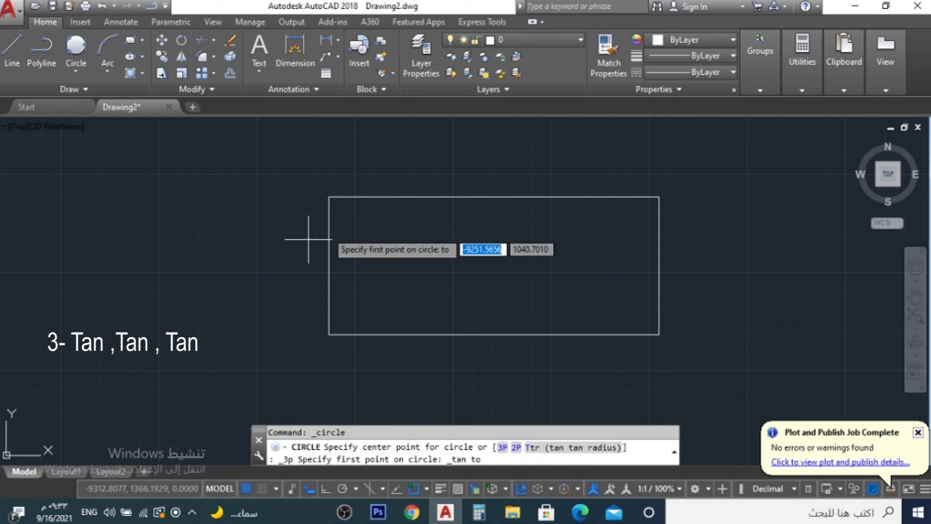
{"action": "left_click", "coordinate": [391, 197]}
{"action": "left_click", "coordinate": [330, 259]}
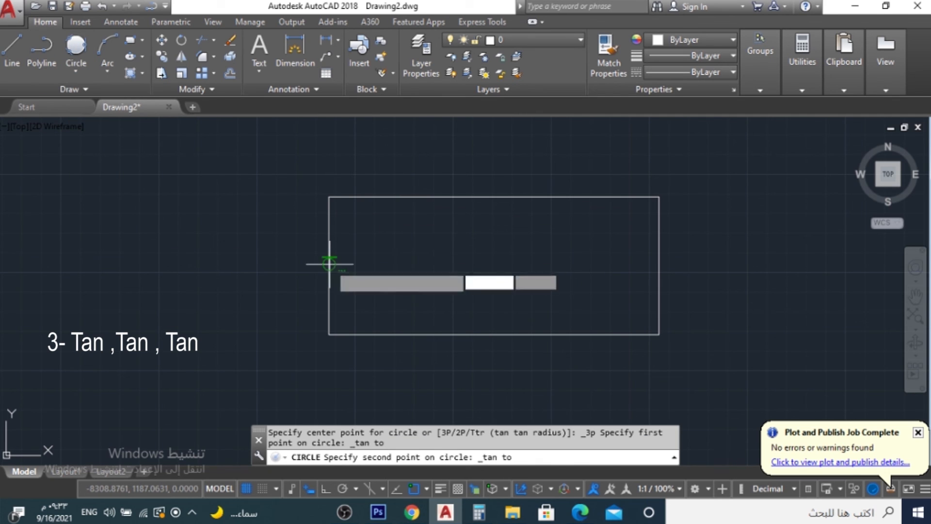
{"action": "left_click", "coordinate": [419, 333]}
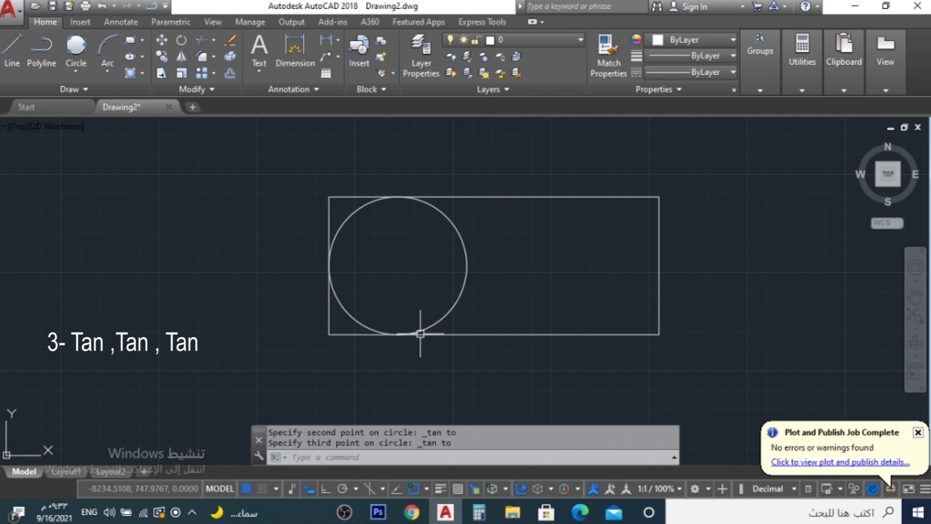
- Trim the rectangle's two left corners outside the circle and erase the leftover left edge
{"action": "type", "text": "tr"}
{"action": "key", "text": "space"}
{"action": "key", "text": "Return"}
{"action": "left_click", "coordinate": [358, 183]}
{"action": "left_click", "coordinate": [346, 195]}
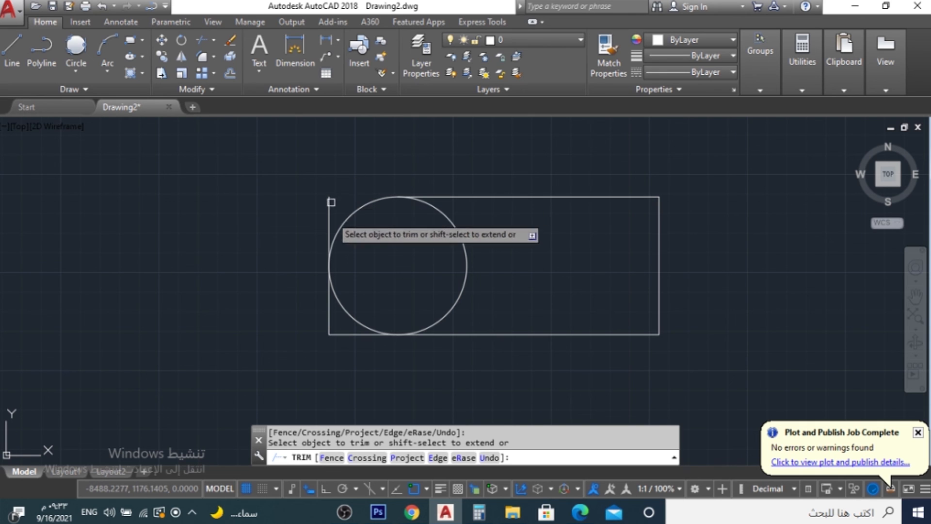
{"action": "left_click", "coordinate": [343, 333]}
{"action": "key", "text": "Escape"}
{"action": "left_click", "coordinate": [329, 326]}
{"action": "type", "text": "e"}
{"action": "key", "text": "space"}
- Trim away the circle's right half inside the rectangle, keeping the left arc as a rounded end
{"action": "type", "text": "tr"}
{"action": "key", "text": "space"}
{"action": "key", "text": "space"}
{"action": "left_click", "coordinate": [464, 283]}
{"action": "key", "text": "Escape"}
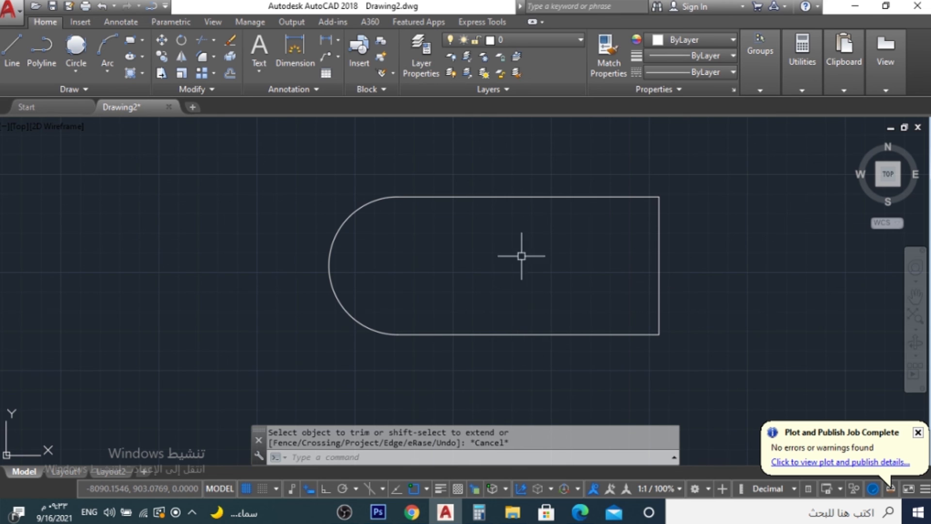
- Draw a Tan, Tan, Tan circle at the shape's square end, tangent to its top, right and bottom edges
{"action": "left_click", "coordinate": [75, 70]}
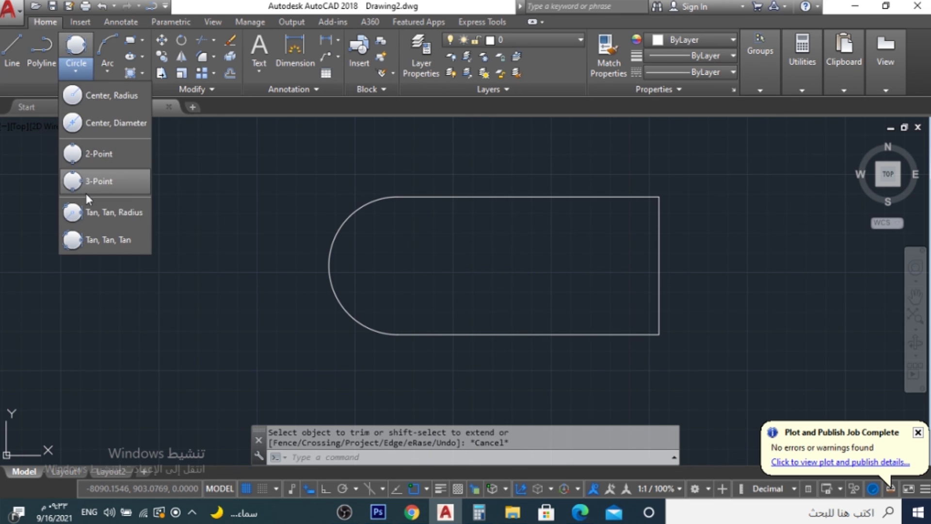
{"action": "left_click", "coordinate": [101, 239]}
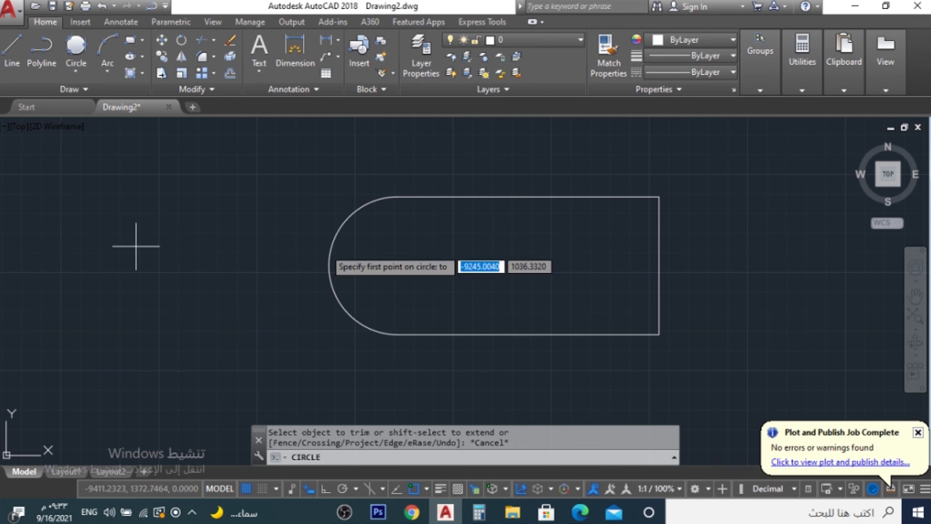
{"action": "left_click", "coordinate": [595, 197]}
{"action": "left_click", "coordinate": [660, 257]}
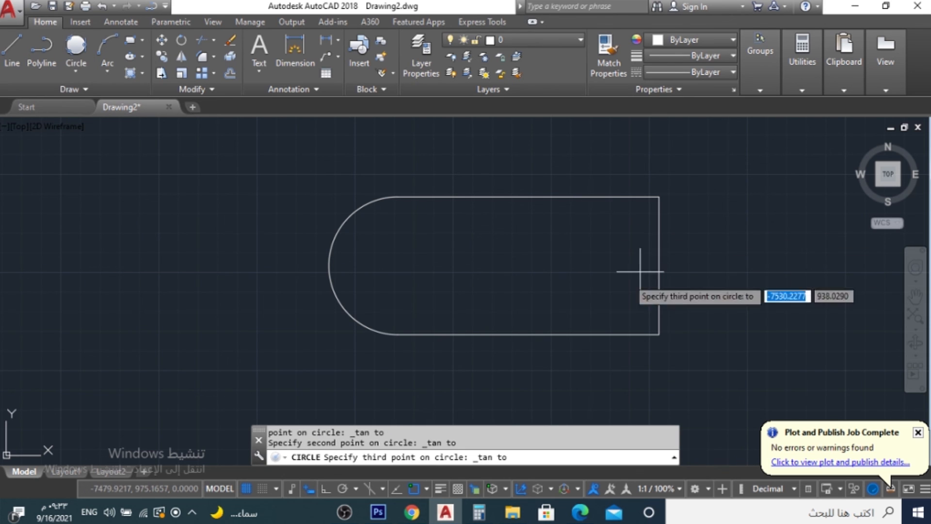
{"action": "left_click", "coordinate": [582, 334]}
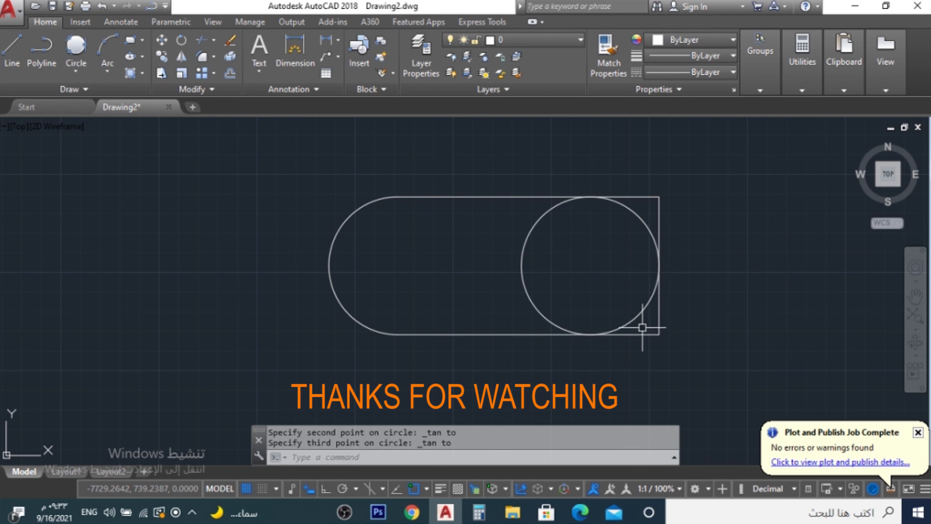
- Trim away the two right corners outside the new circle and the circle's left half inside the shape
{"action": "type", "text": "tr"}
{"action": "key", "text": "Return"}
{"action": "key", "text": "Return"}
{"action": "left_click", "coordinate": [642, 189]}
{"action": "left_click", "coordinate": [641, 196]}
{"action": "left_click", "coordinate": [533, 238]}
{"action": "left_click", "coordinate": [510, 252]}
{"action": "left_click", "coordinate": [644, 318]}
{"action": "left_click", "coordinate": [633, 330]}
{"action": "key", "text": "Escape"}
- Erase the leftover vertical line at the slot's right end
{"action": "left_click", "coordinate": [658, 322]}
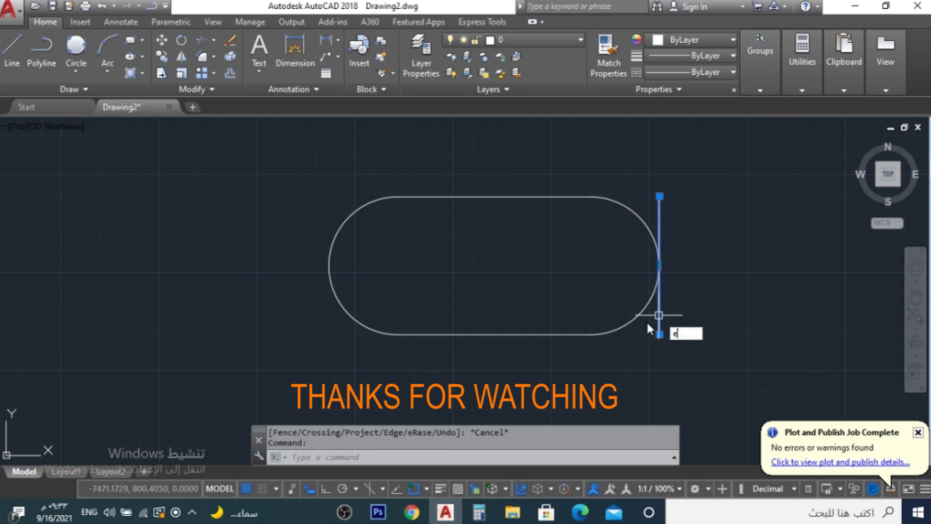
{"action": "type", "text": "e"}
{"action": "key", "text": "Return"}
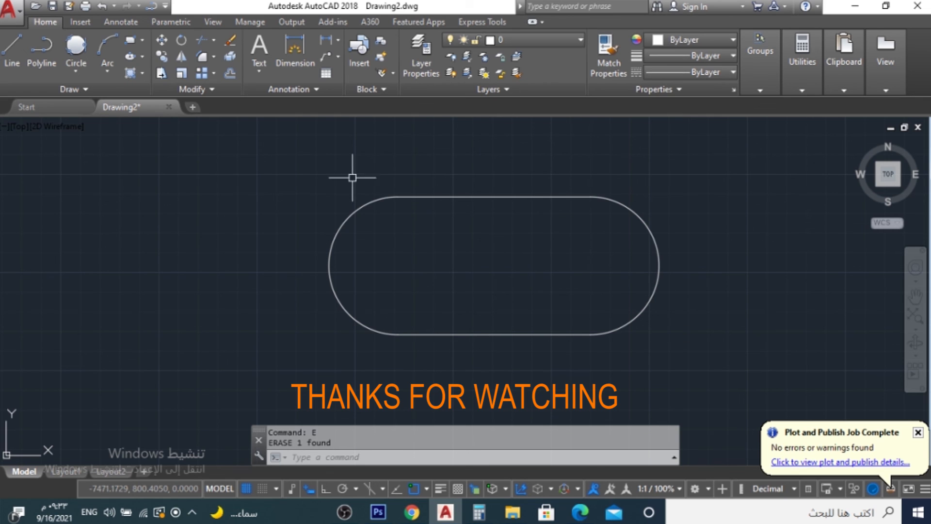